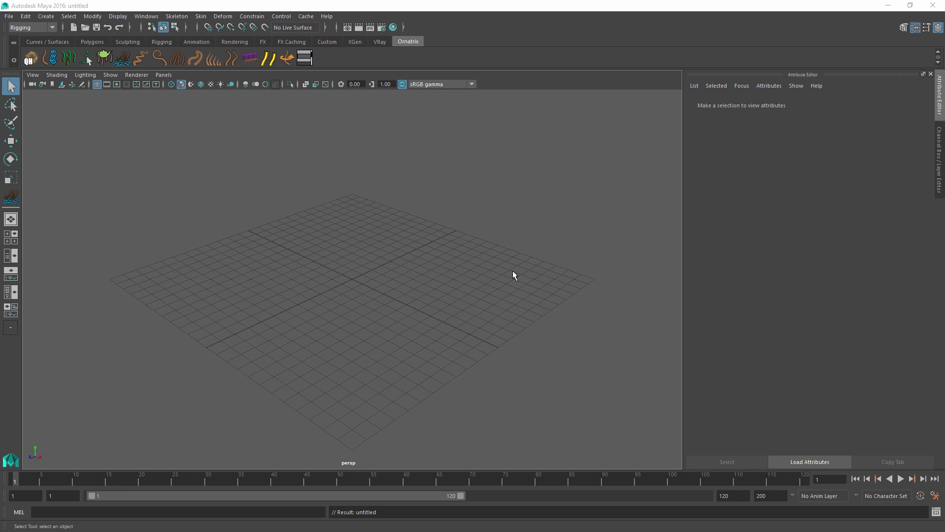
- Create a polygon sphere at the grid's centre and set its radius to 8.342
click(93, 42)
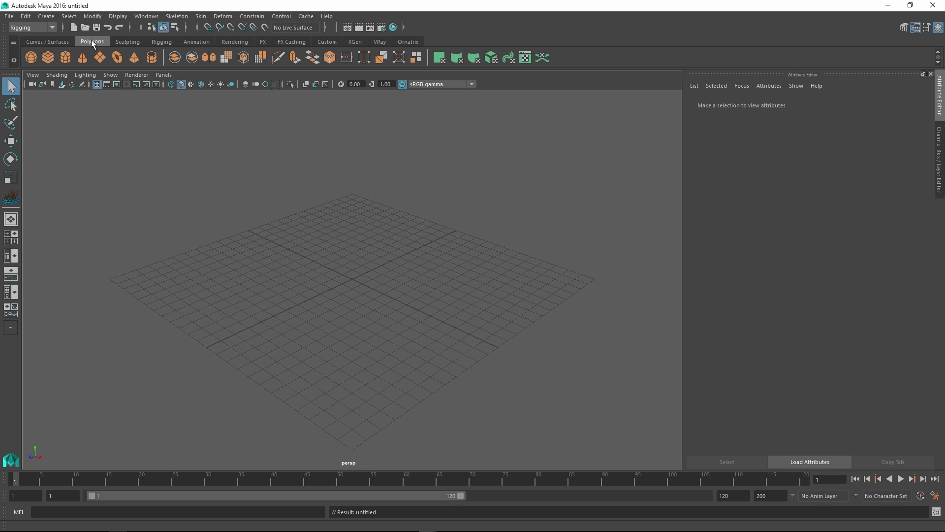
click(30, 57)
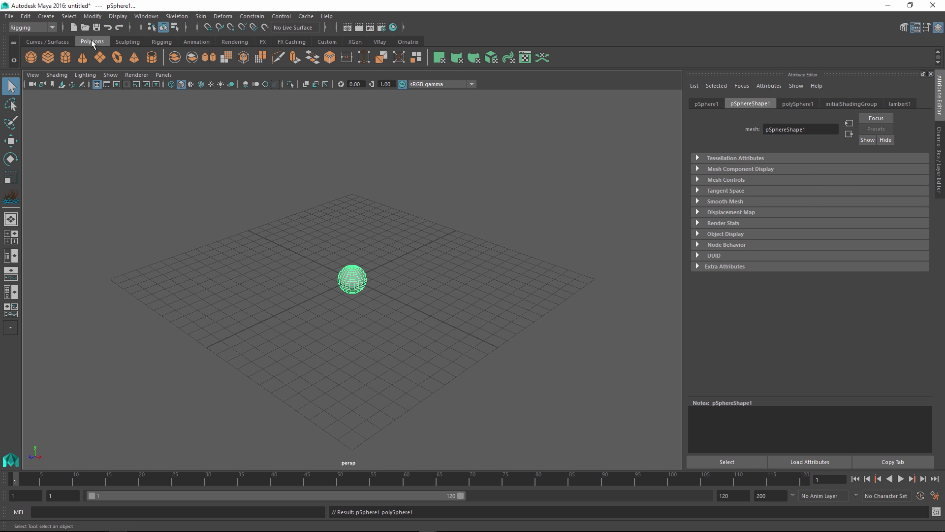
drag(805, 169, 813, 169)
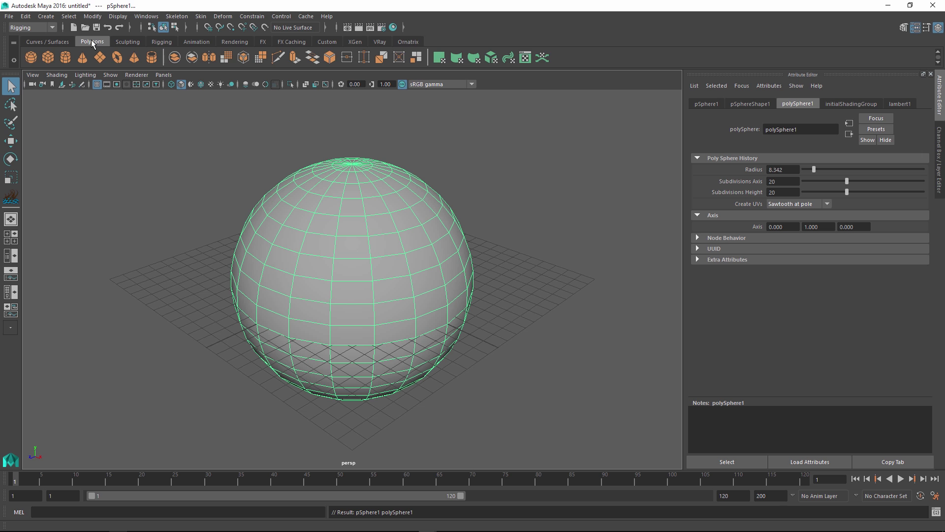
- Add Ornatrix hair to the sphere and insert an Edit Guides operator directly above GuidesFromMeshNode1 in the stack
click(408, 42)
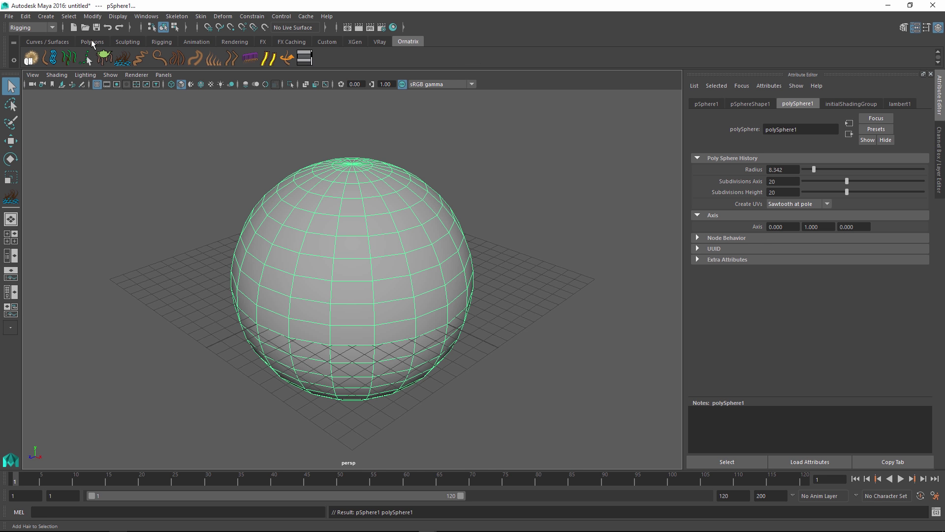
click(30, 58)
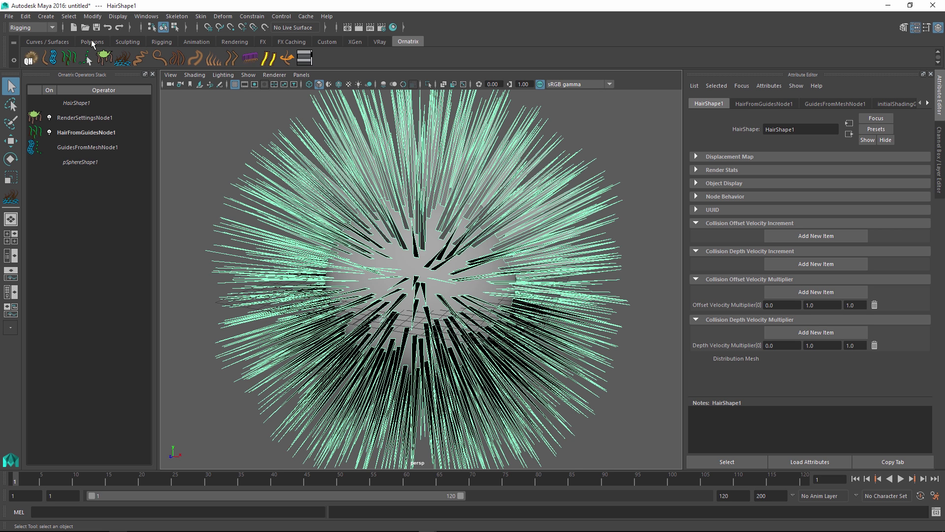
click(96, 147)
click(86, 58)
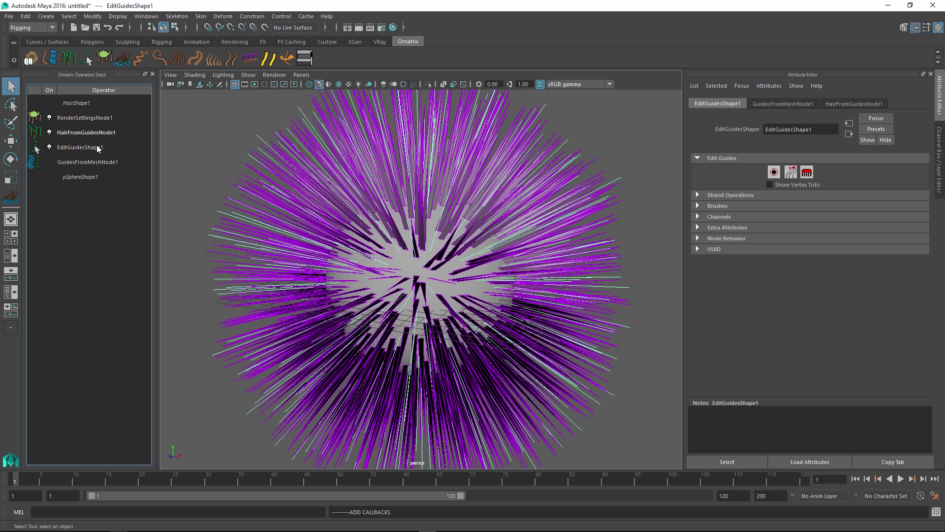
- Comb the guides across the whole sphere toward one side with the Brush Hair tool, enlarging the brush size to 270
click(807, 172)
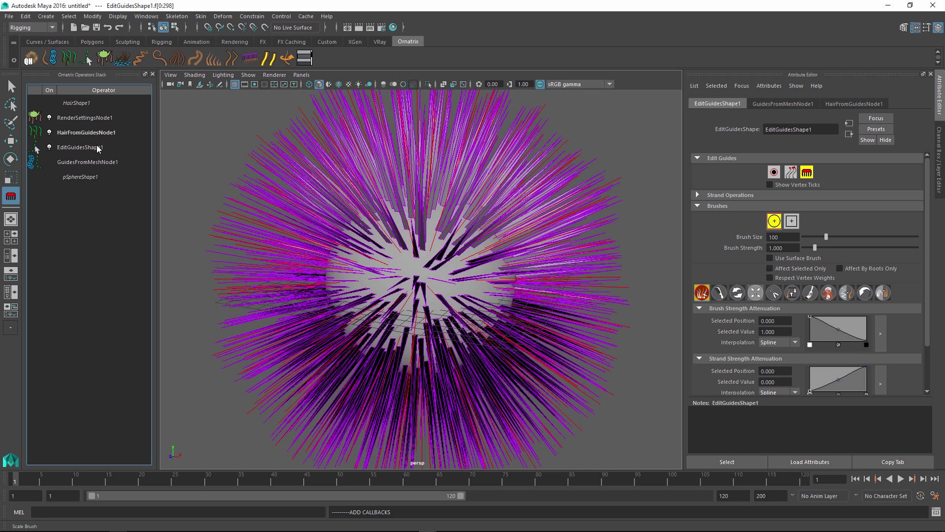
click(719, 293)
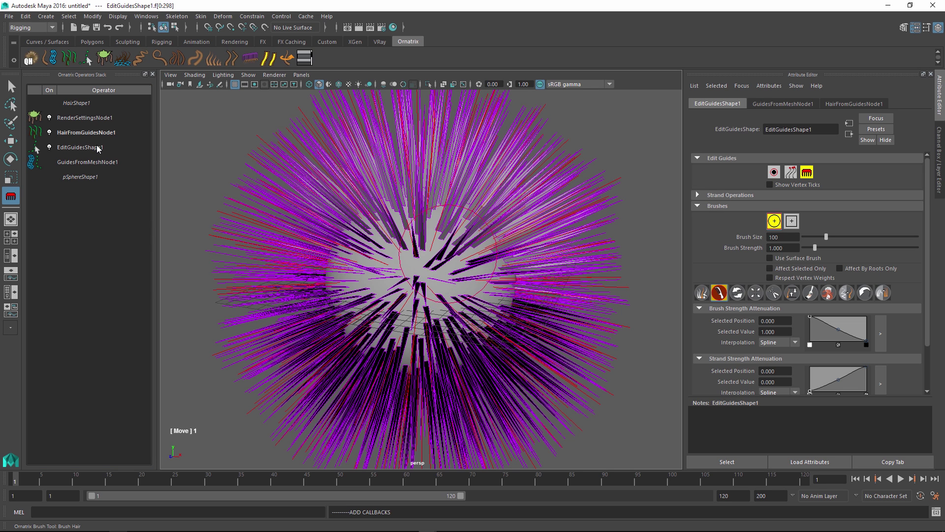
drag(446, 261, 529, 261)
drag(418, 161, 571, 150)
drag(456, 349, 595, 362)
drag(381, 132, 502, 132)
drag(315, 376, 443, 389)
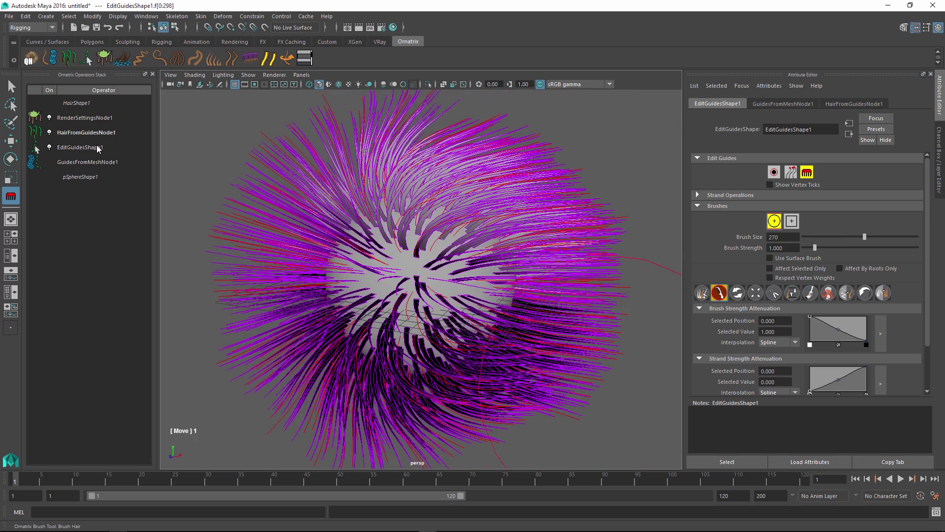
drag(497, 222, 591, 222)
drag(306, 222, 433, 196)
drag(345, 384, 482, 389)
mouse_move(281, 301)
mouse_down()
mouse_move(340, 388)
mouse_move(403, 409)
mouse_up()
mouse_move(291, 197)
mouse_down()
mouse_move(369, 133)
mouse_move(483, 133)
mouse_up()
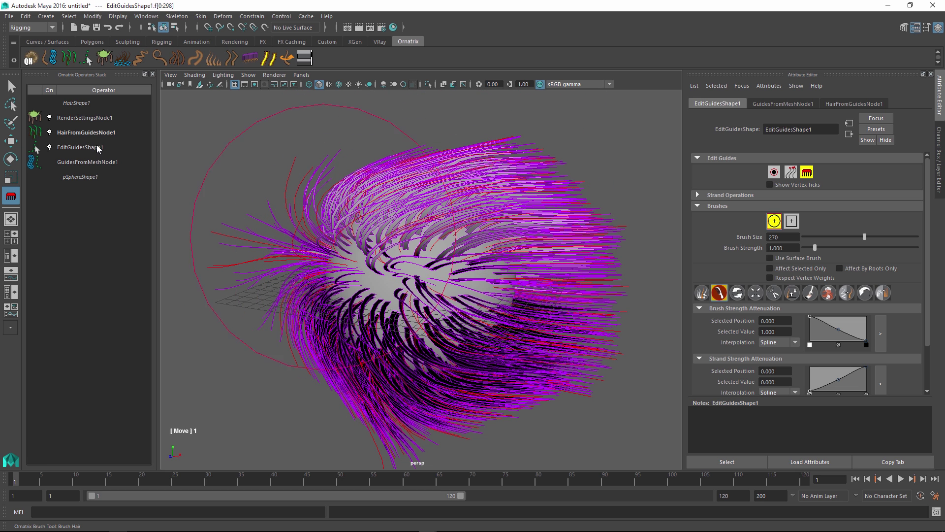
- Add a Mesh From Strands operator above RenderSettingsNode1, leave brush mode and select the hair mesh
click(85, 117)
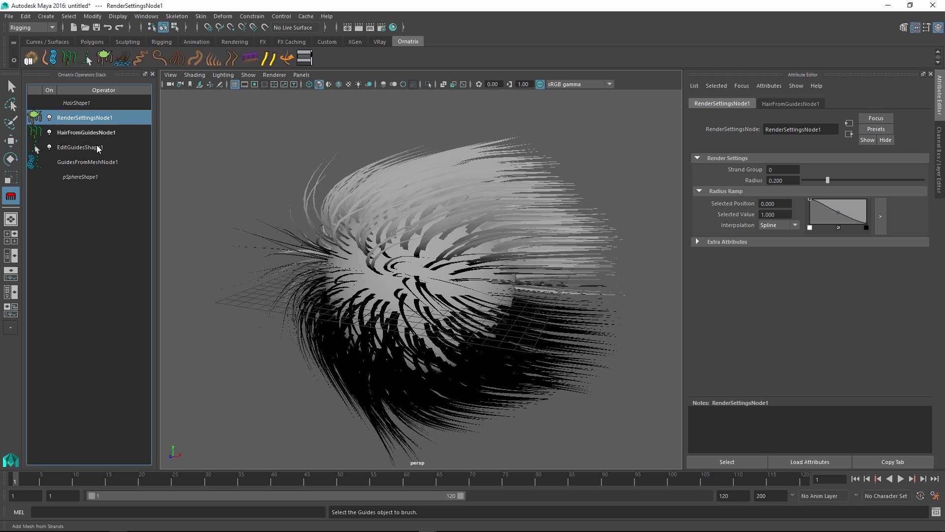
click(52, 58)
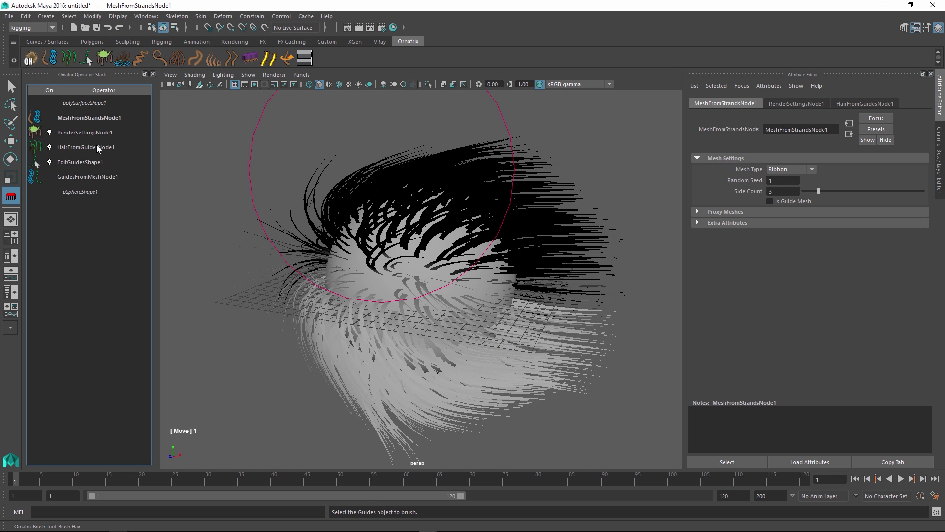
key(q)
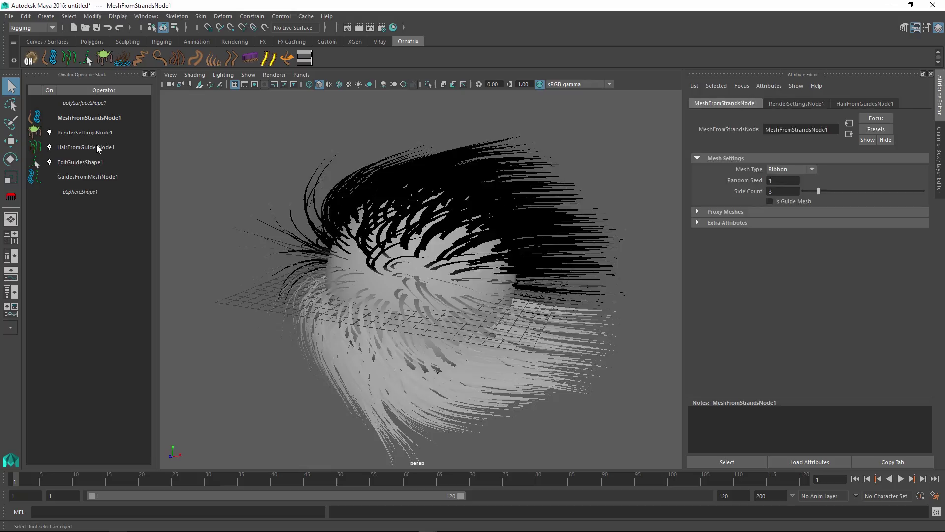
click(512, 157)
mouse_move(512, 158)
alt+mouse_down()
mouse_move(628, 144)
mouse_move(379, 190)
mouse_move(361, 175)
mouse_move(353, 184)
alt+mouse_up()
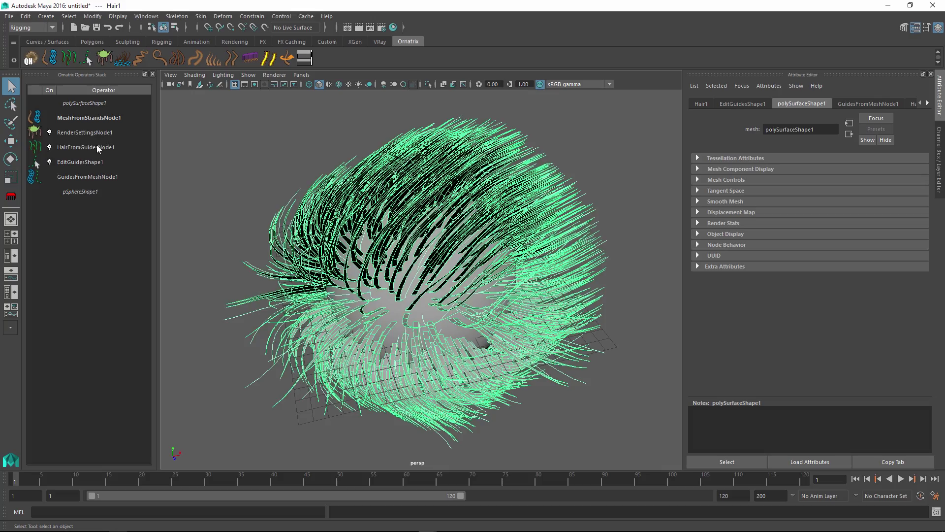
- Disable the HairFromGuidesNode1 operator so only the guide strands are meshed, and select the MeshFromStrandsNode1 operator
click(49, 147)
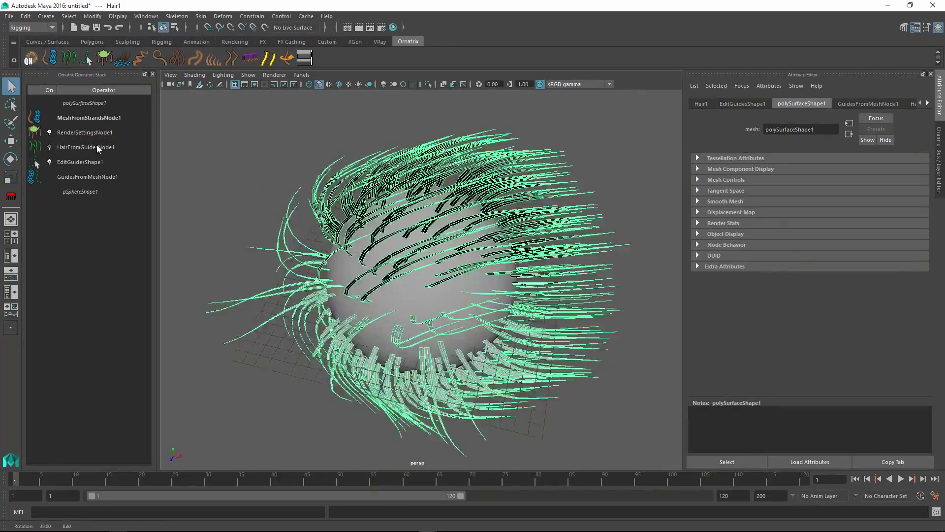
click(89, 118)
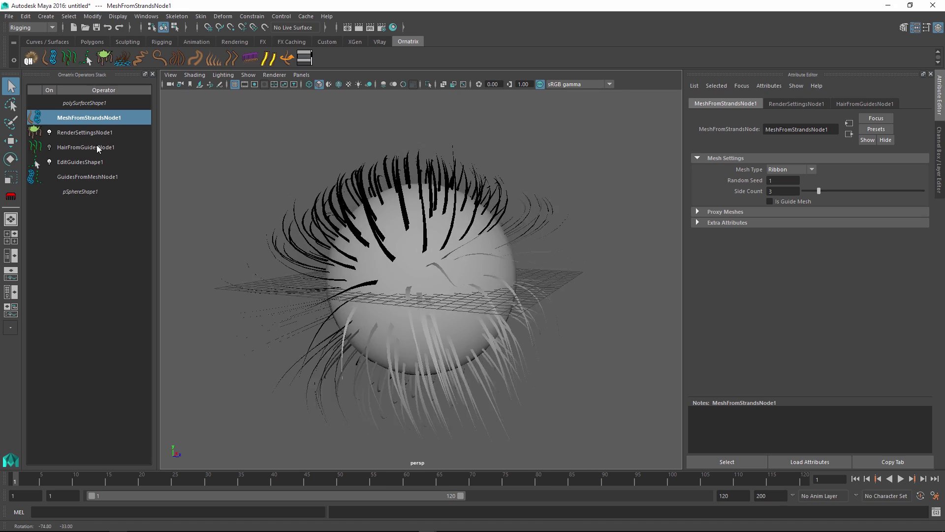
mouse_move(459, 253)
alt+mouse_down()
mouse_move(449, 254)
mouse_move(459, 253)
alt+mouse_up()
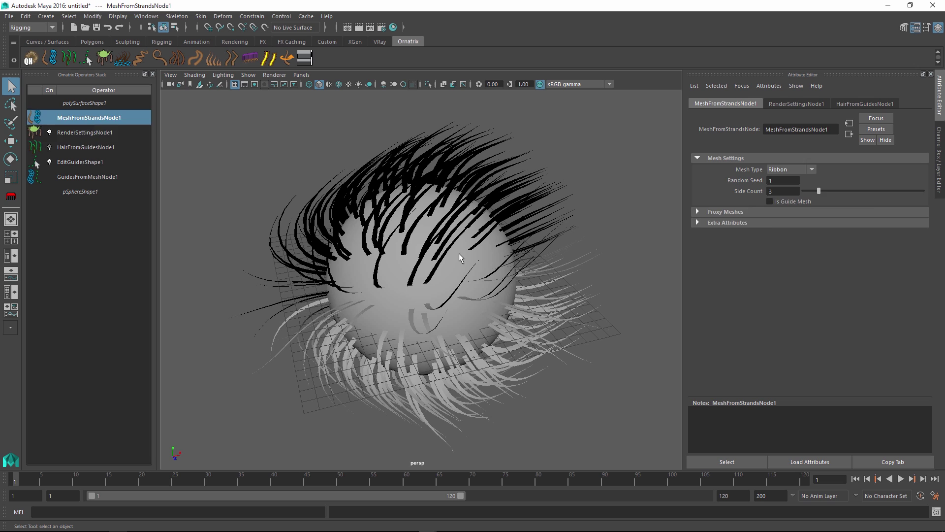
- Set the strand radius to 0.387 in RenderSettingsNode1 and raise the radius ramp, placing its middle point at position 0.435, value 0.980
click(85, 132)
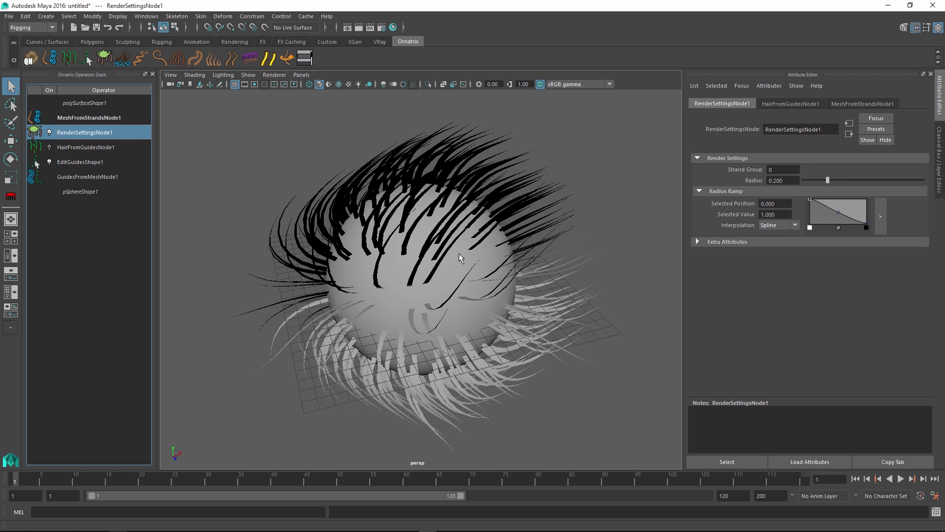
drag(828, 181, 850, 180)
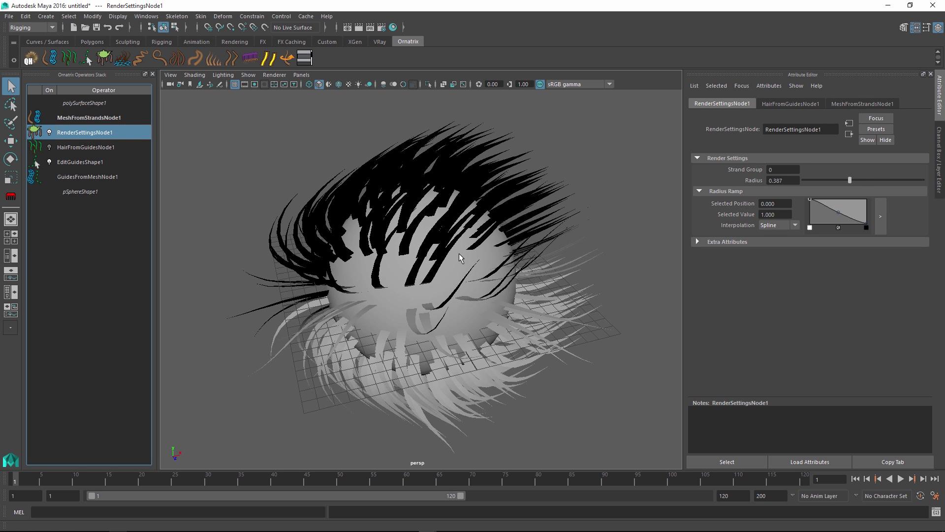
mouse_move(838, 212)
mouse_down()
mouse_move(836, 219)
mouse_move(836, 202)
mouse_move(867, 223)
mouse_move(867, 200)
mouse_move(834, 199)
mouse_up()
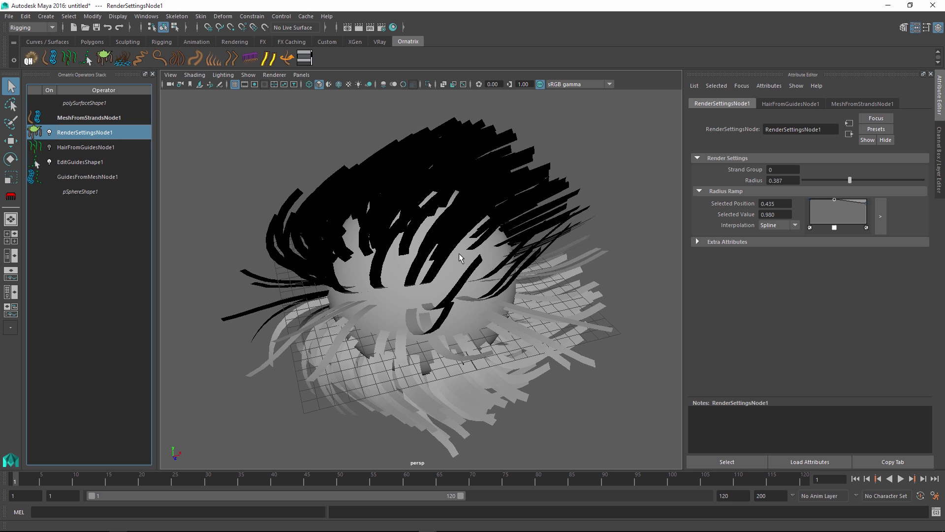
alt+drag(541, 276, 566, 286)
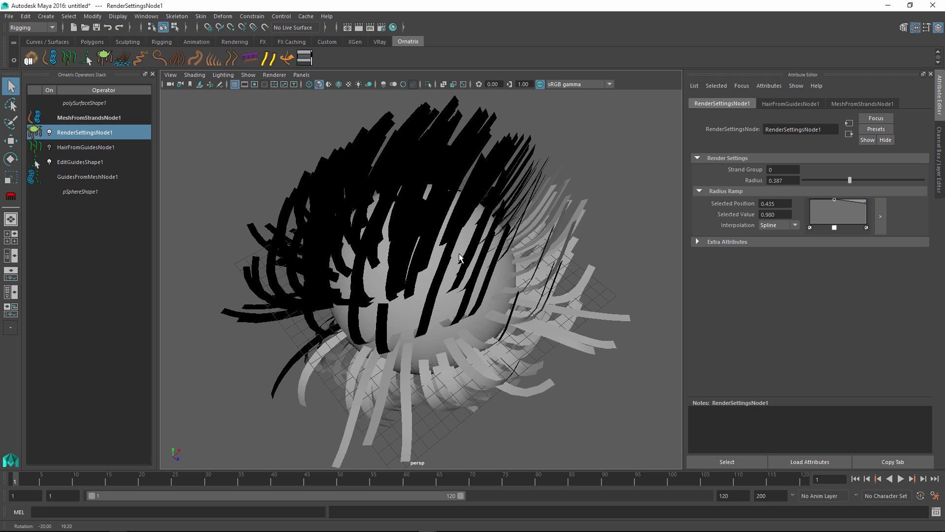
- Change the strand mesh type to Cylindrical with a side count of 6 and select the mesh to inspect its wireframe
click(89, 118)
click(790, 168)
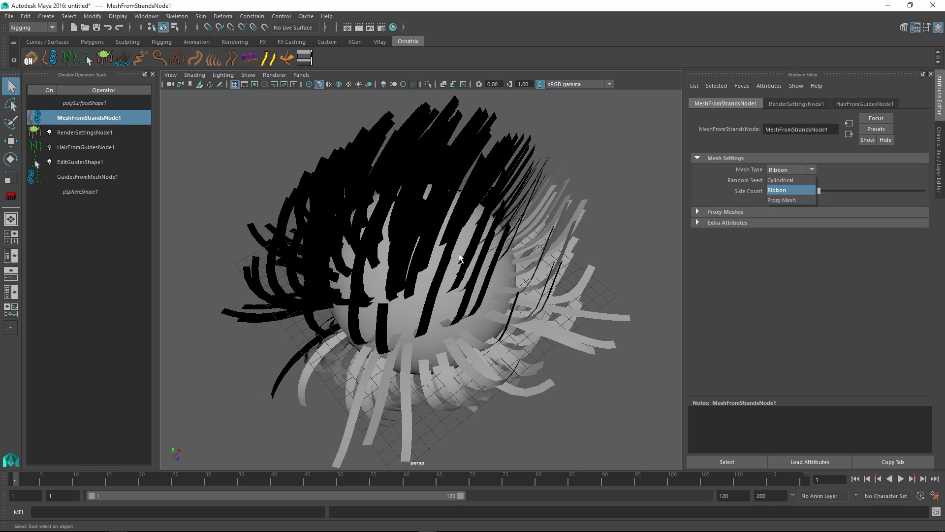
click(788, 190)
mouse_move(459, 257)
alt+mouse_down()
mouse_move(508, 241)
mouse_move(423, 256)
mouse_move(461, 259)
mouse_move(463, 269)
mouse_move(459, 257)
alt+mouse_up()
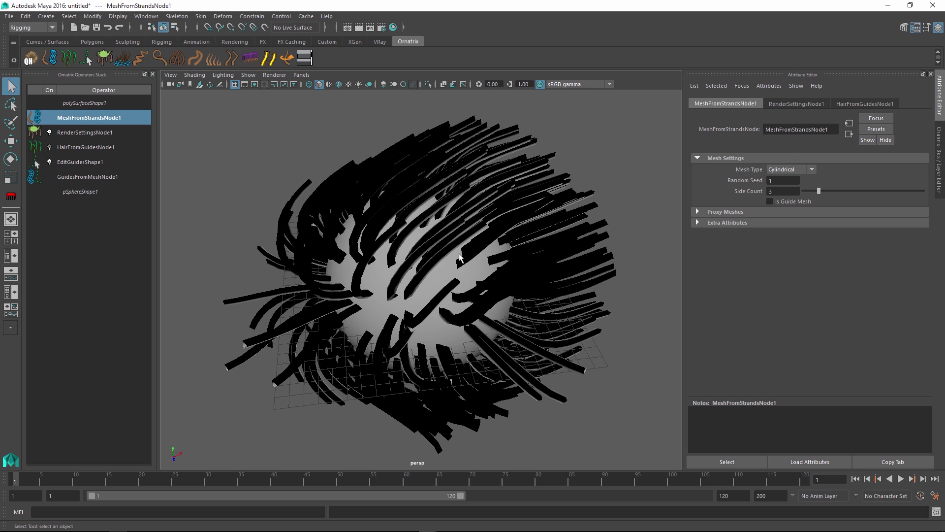
click(460, 256)
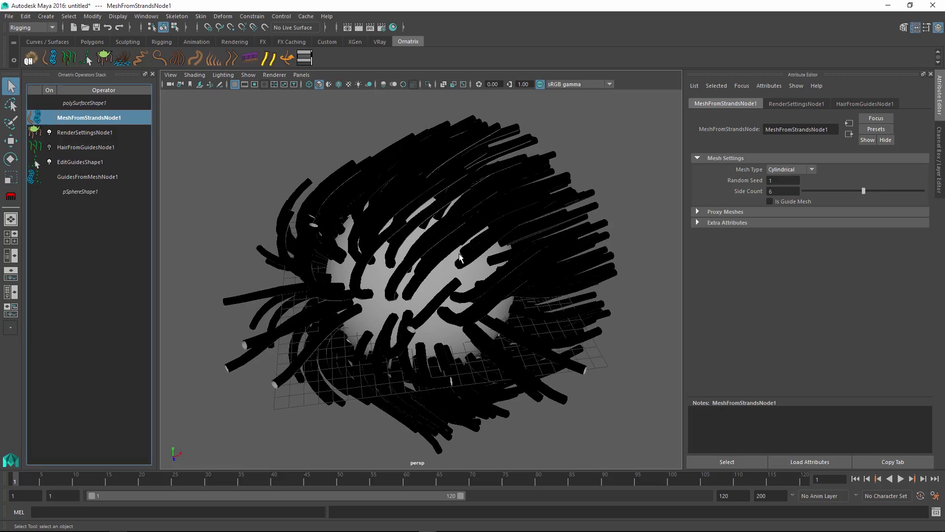
click(460, 256)
alt+drag(460, 256, 460, 256)
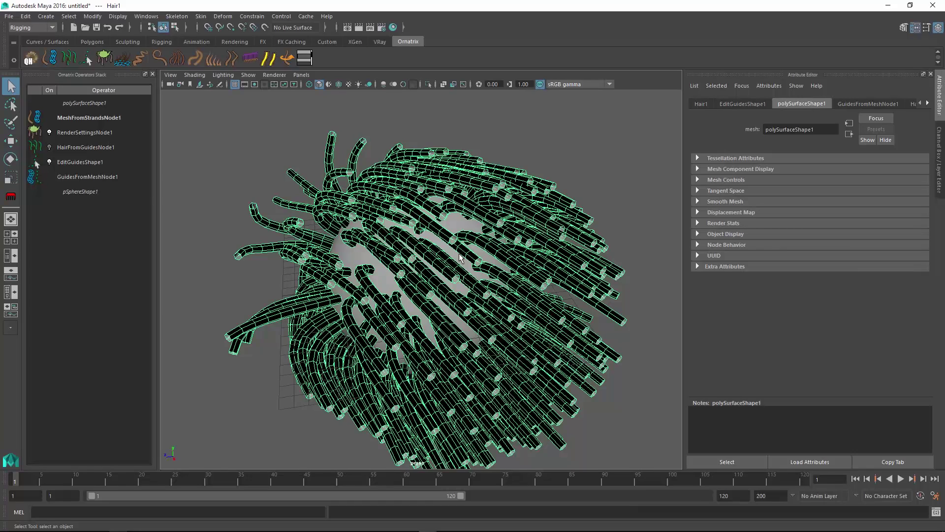
- Try tapering the strand tips by lowering the radius ramp's end point to 0.000, and undo the change
click(85, 132)
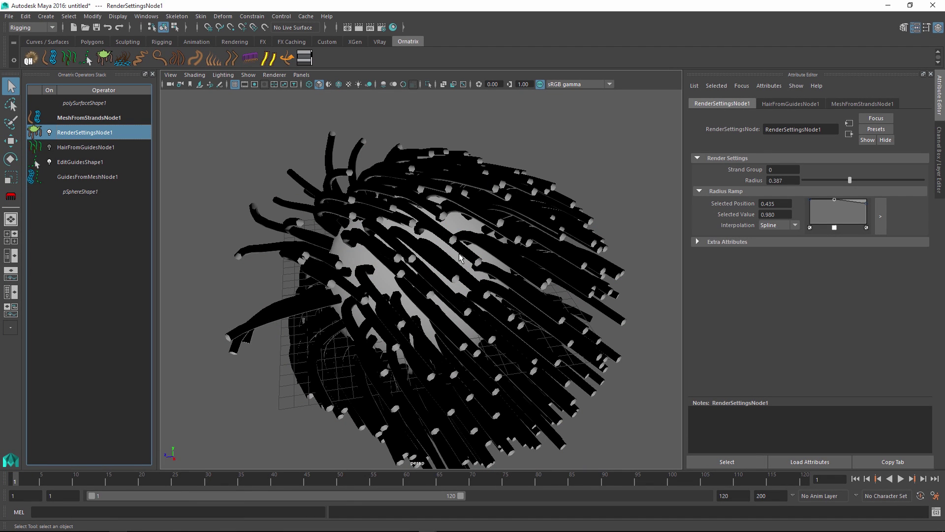
drag(867, 203, 866, 225)
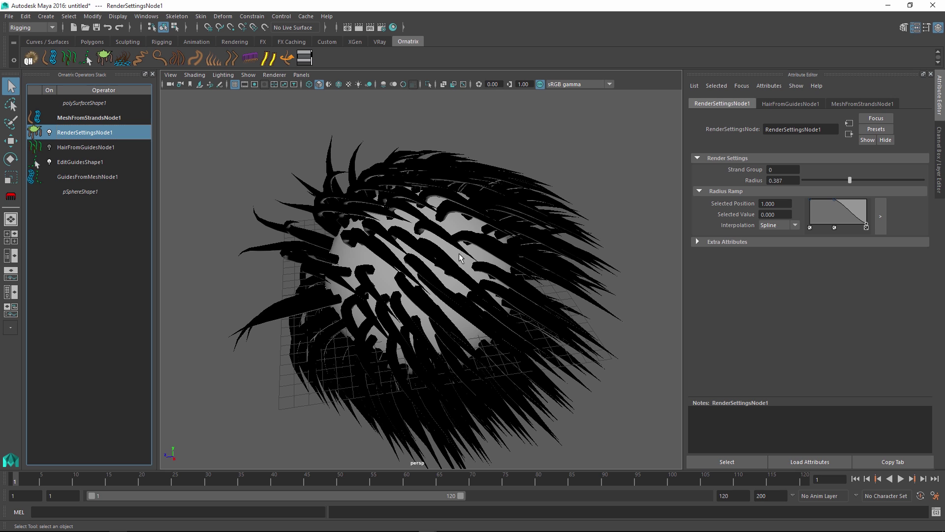
alt+drag(459, 253, 459, 253)
key(ctrl+z)
- Change the strand mesh type to Proxy Mesh and expand the Proxy Meshes settings
click(89, 118)
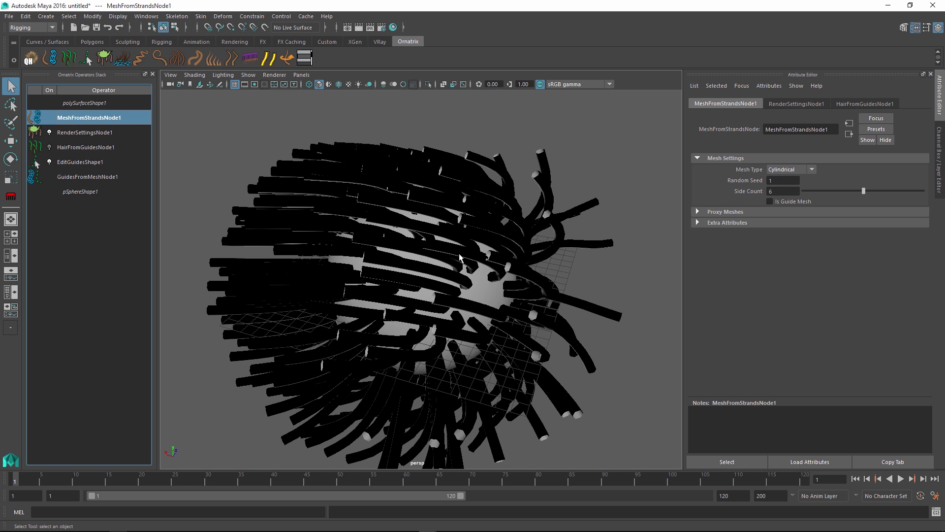
click(792, 170)
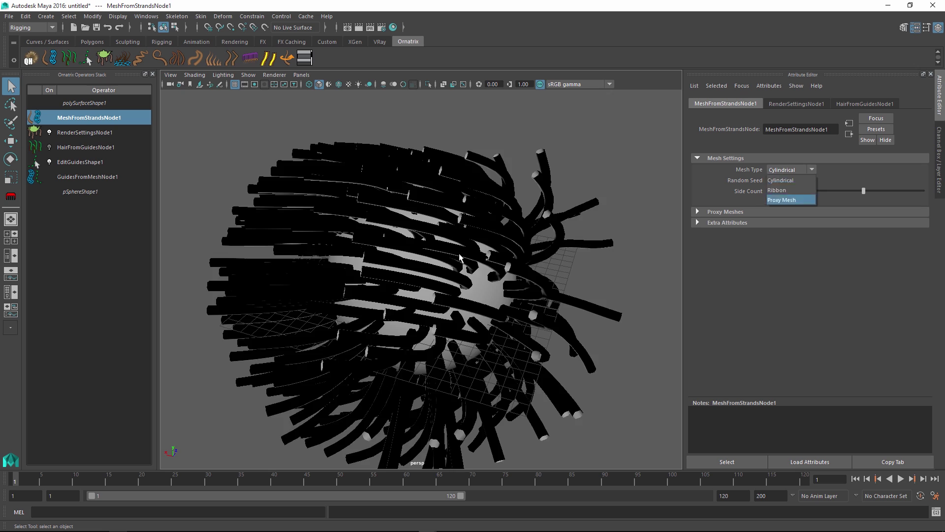
click(788, 199)
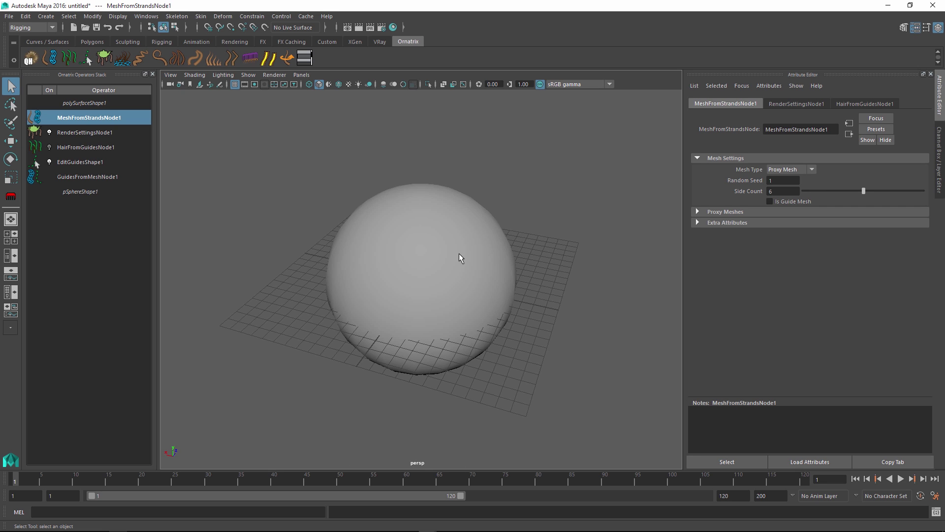
click(725, 211)
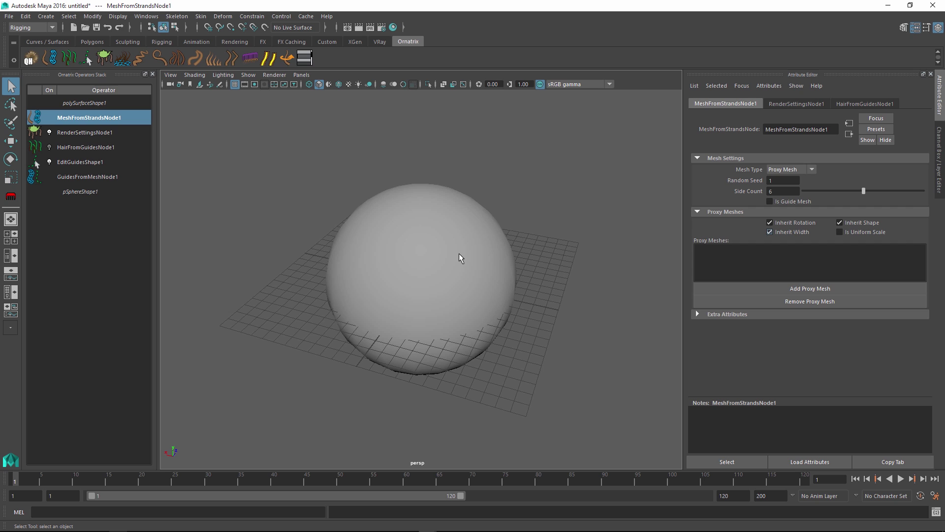
alt+drag(459, 253, 394, 254)
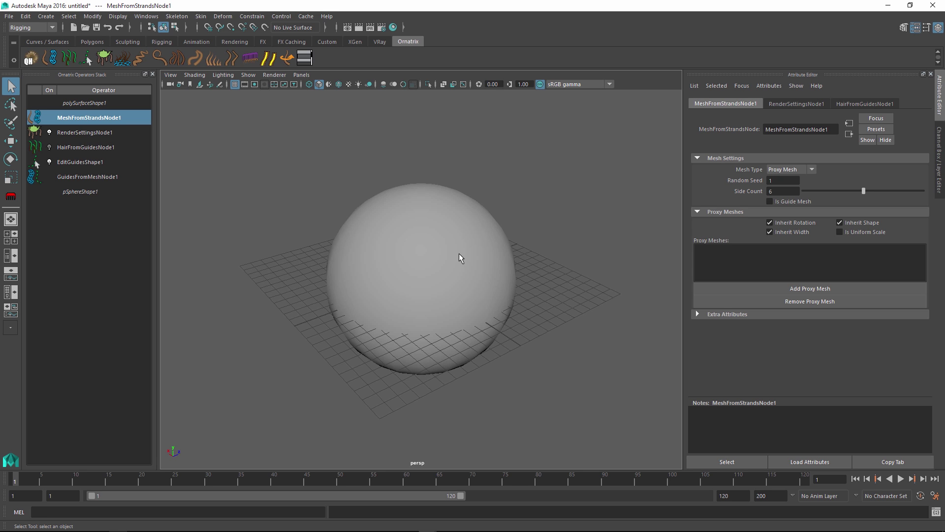
- Create a polygon torus and move it out of the sphere to just beyond the grid's edge
click(92, 42)
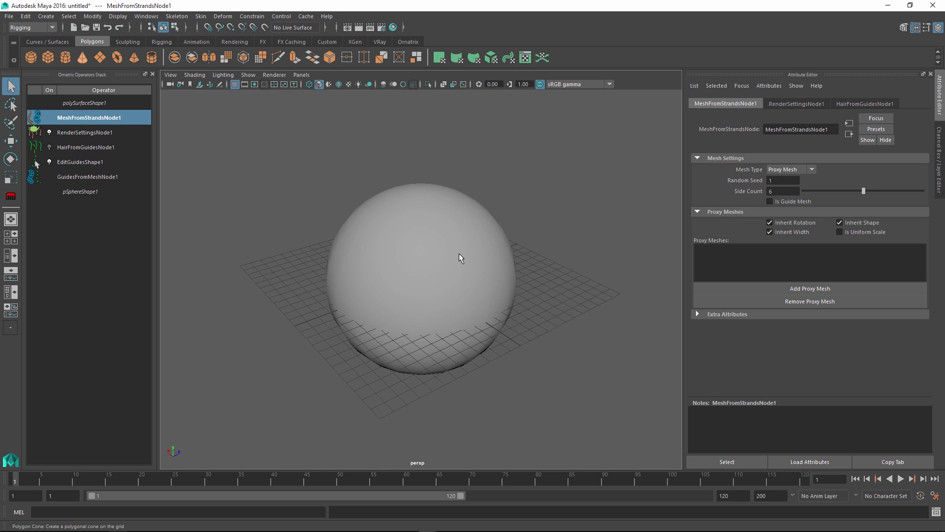
click(116, 57)
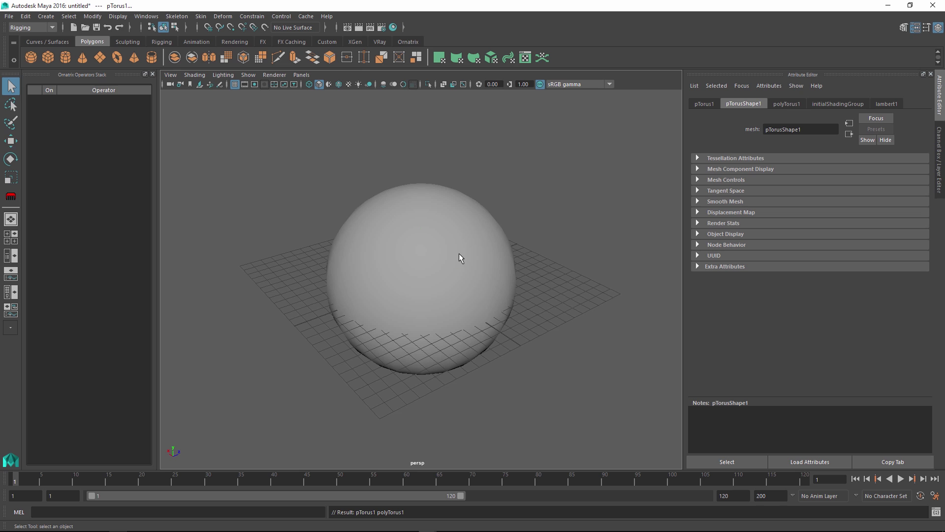
key(w)
drag(459, 255, 283, 320)
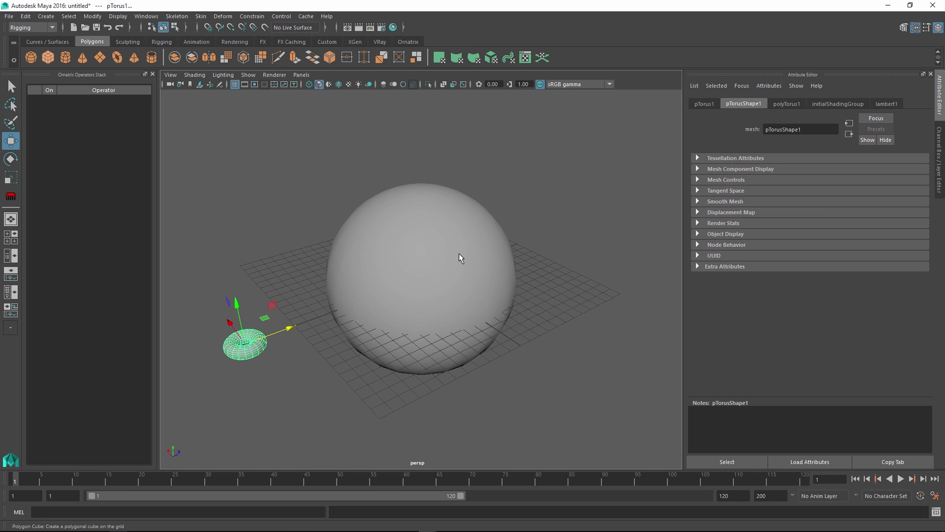
- Create a polygon cube and move it out of the sphere to just beyond the grid, near the torus
click(48, 57)
drag(458, 261, 289, 376)
drag(209, 309, 261, 352)
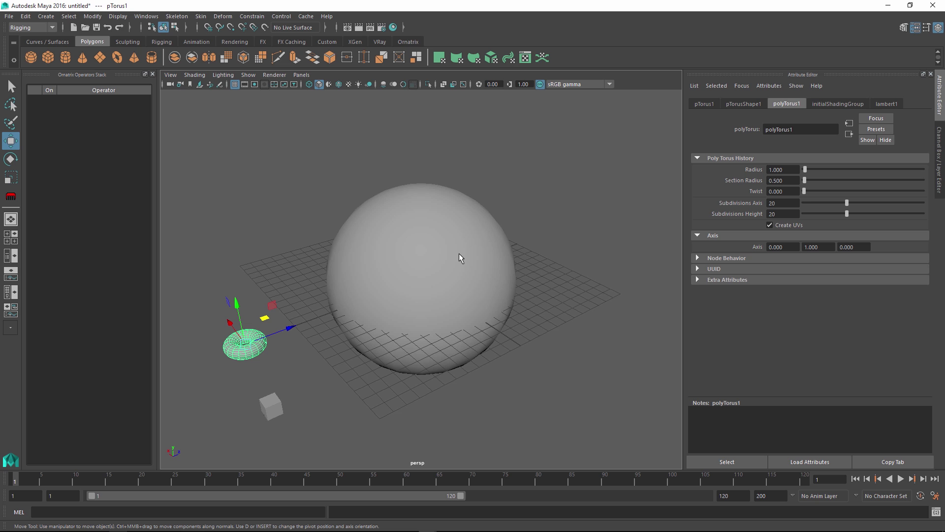
- Reduce the torus's mesh density to 5 height subdivisions and 10 axis subdivisions
double_click(773, 203)
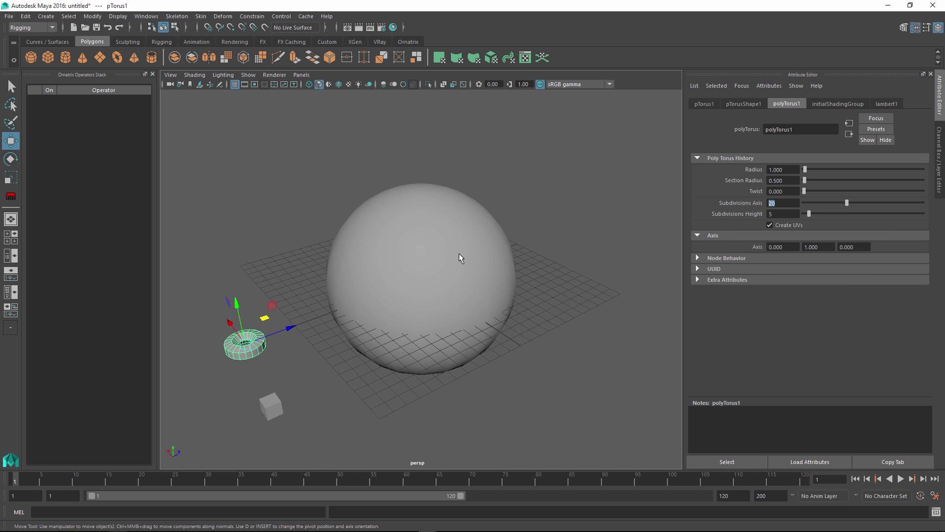
text(10)
key(Return)
- Add the torus as a proxy mesh for the hair strands in MeshFromStrandsNode1
alt+drag(458, 253, 475, 254)
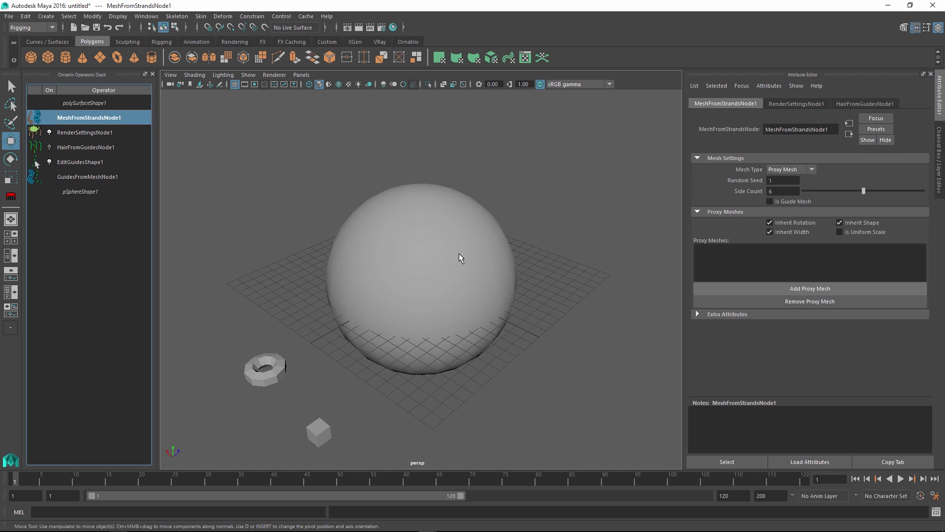
click(810, 289)
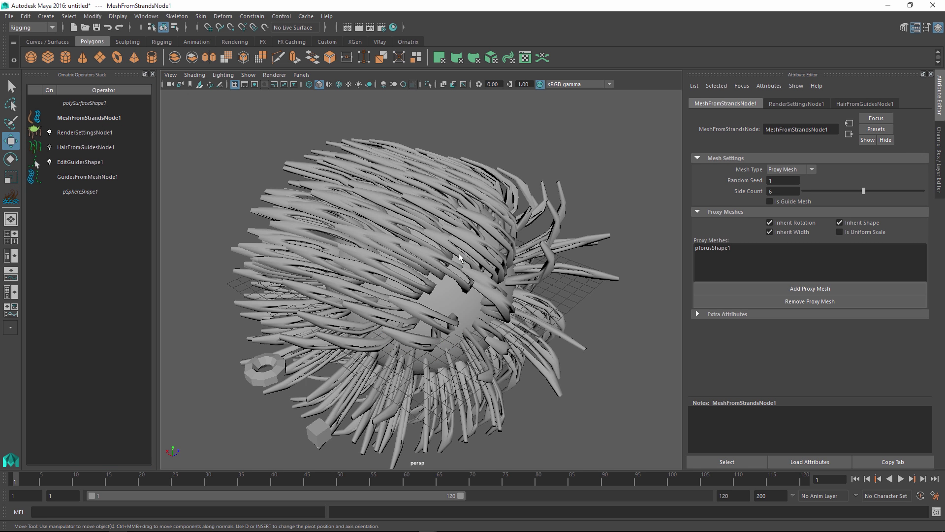
alt+drag(459, 257, 459, 256)
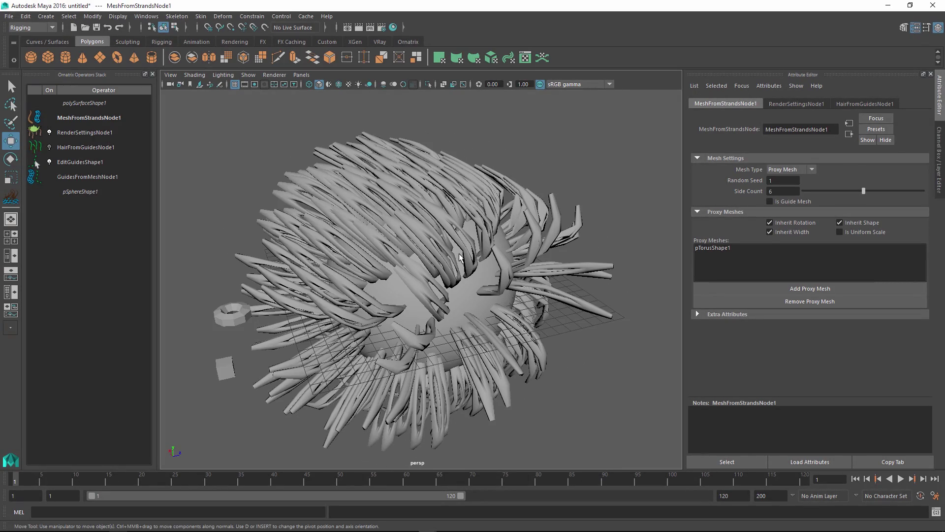
- Brush the guides of EditGuidesShape1 over the sphere's upper and side areas using the hair brush at size 270
click(460, 256)
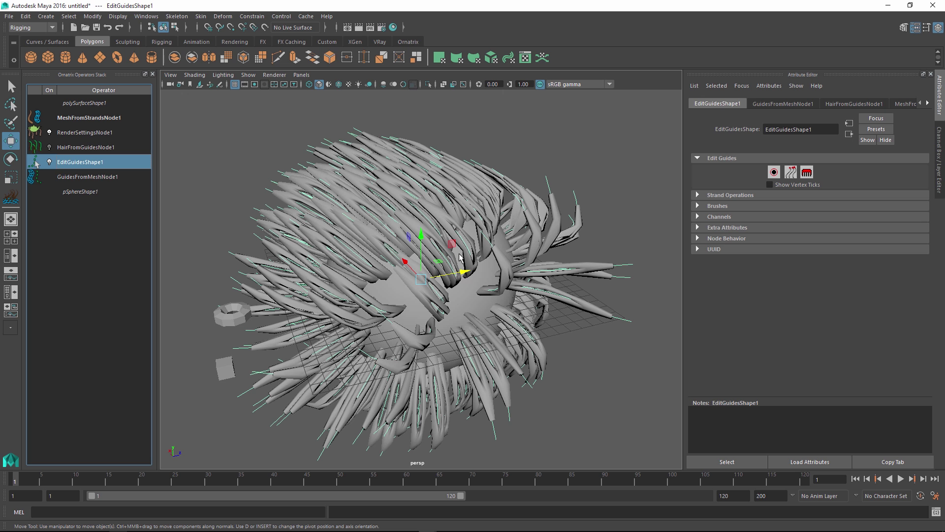
click(807, 172)
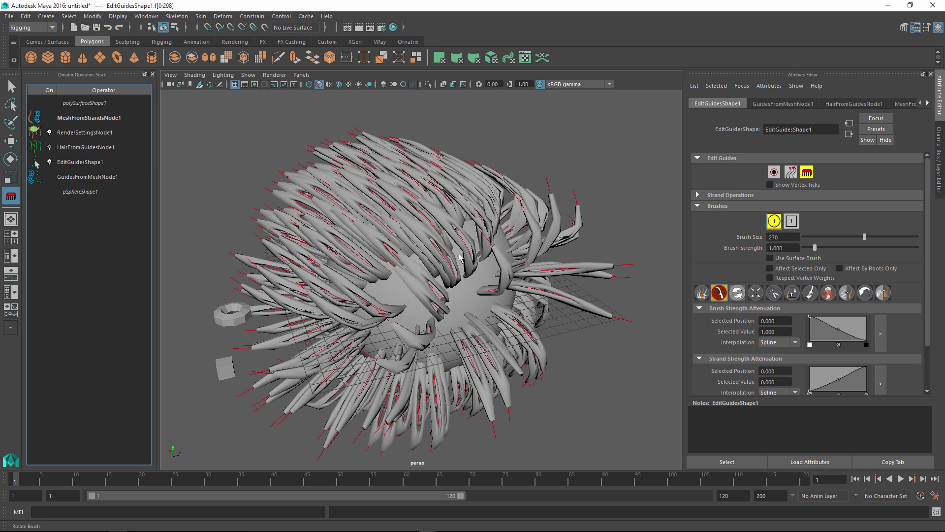
mouse_move(486, 218)
mouse_down()
mouse_move(613, 219)
mouse_move(379, 243)
mouse_move(536, 249)
mouse_move(445, 242)
mouse_up()
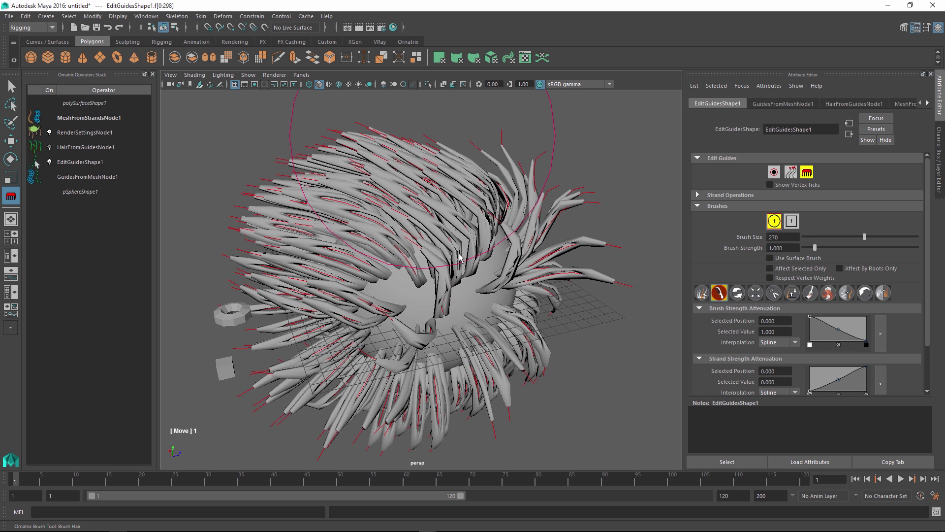
mouse_move(566, 257)
mouse_down()
mouse_move(553, 243)
mouse_move(561, 256)
mouse_up()
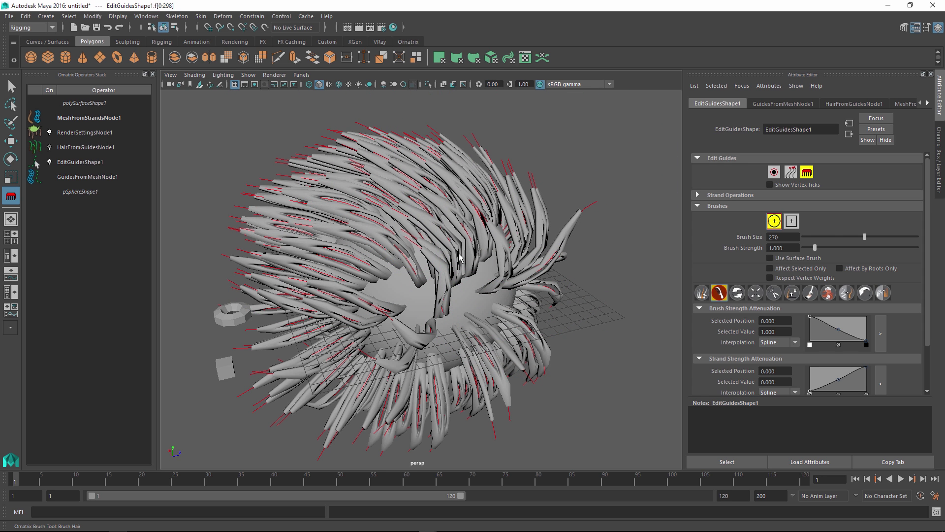
- Leave guide brushing and add the cube as a second proxy mesh in MeshFromStrandsNode1
click(89, 117)
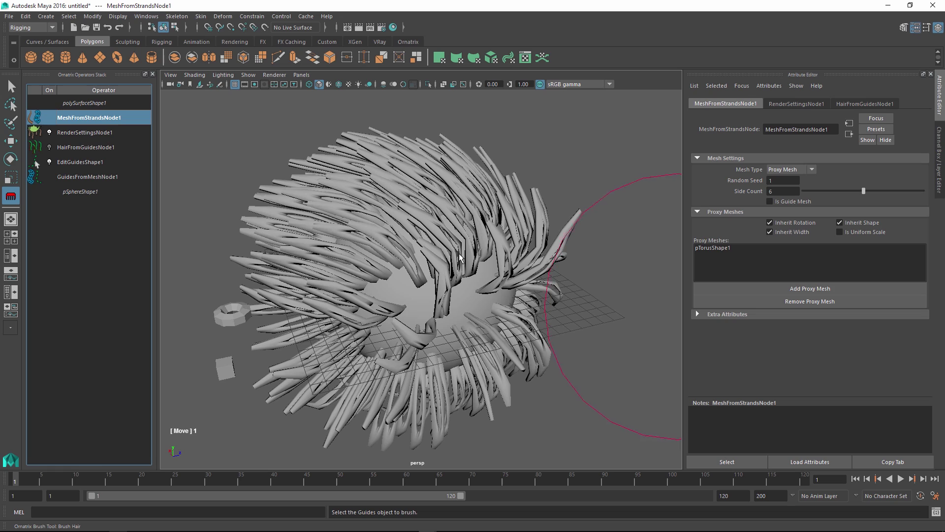
key(w)
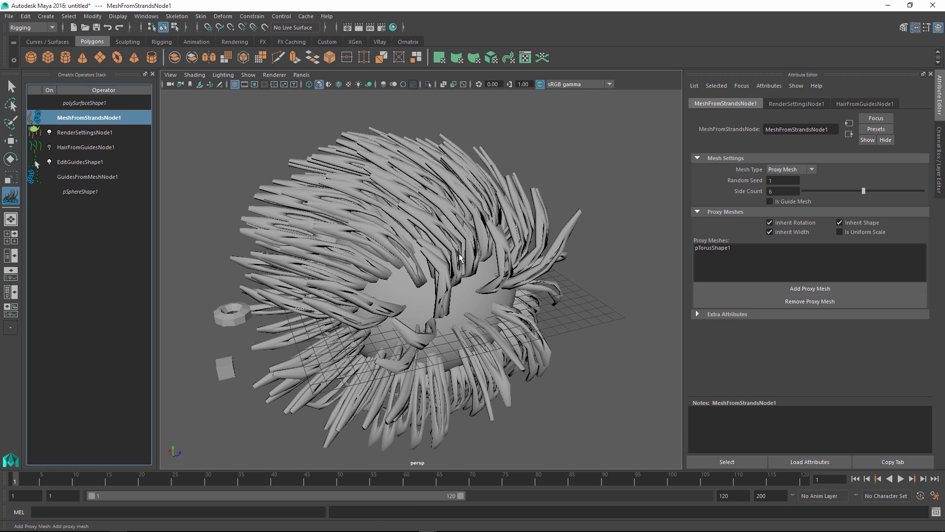
key(Return)
mouse_move(458, 253)
alt+mouse_down()
mouse_move(586, 253)
mouse_move(443, 253)
mouse_move(459, 256)
alt+mouse_up()
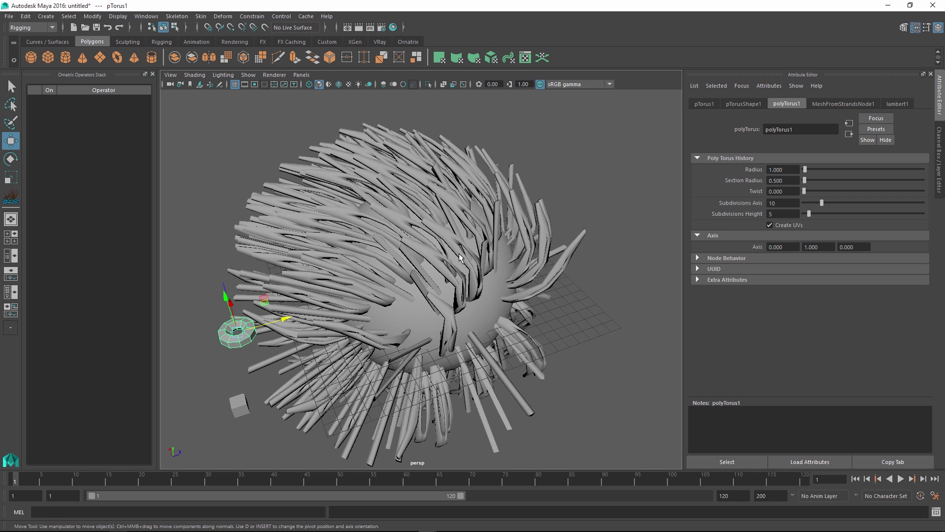
- Raise the torus's axis subdivisions to 18, try a section radius of 1.000, and set the section radius to 0.5
mouse_move(822, 203)
mouse_down()
mouse_move(870, 202)
mouse_move(842, 202)
mouse_move(805, 180)
mouse_up()
mouse_move(459, 253)
alt+mouse_down()
mouse_move(434, 204)
mouse_move(471, 241)
alt+mouse_up()
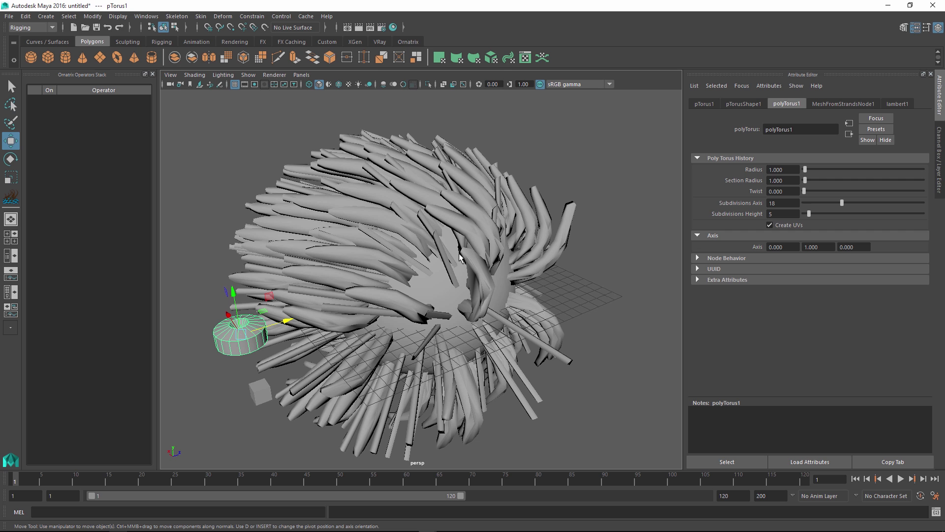
double_click(776, 181)
text(0.5)
key(Return)
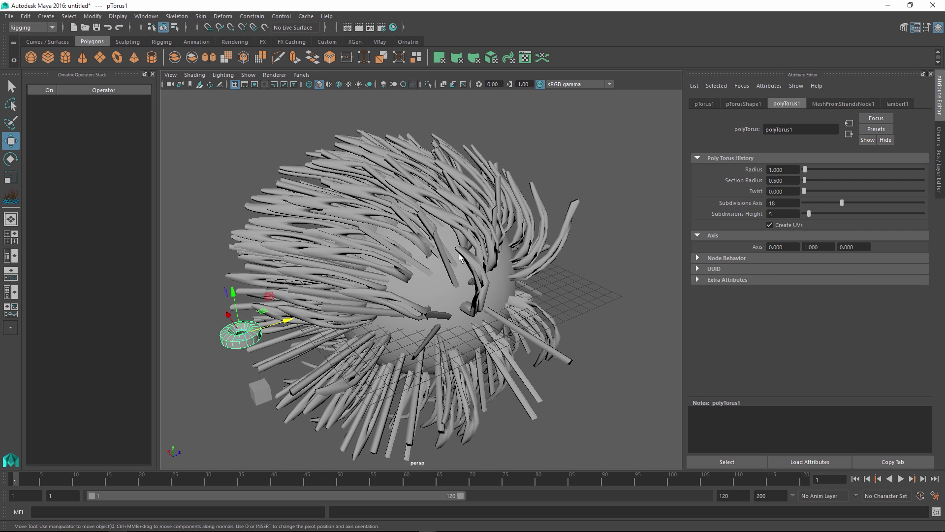
- Try the proxy meshes with Inherit Width disabled and with Is Uniform Scale enabled, restoring each option after checking
click(459, 257)
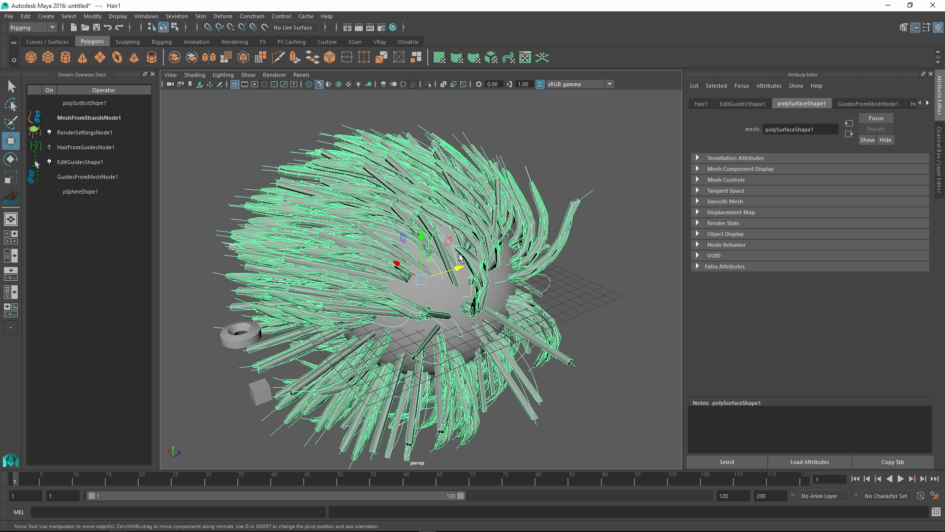
click(89, 118)
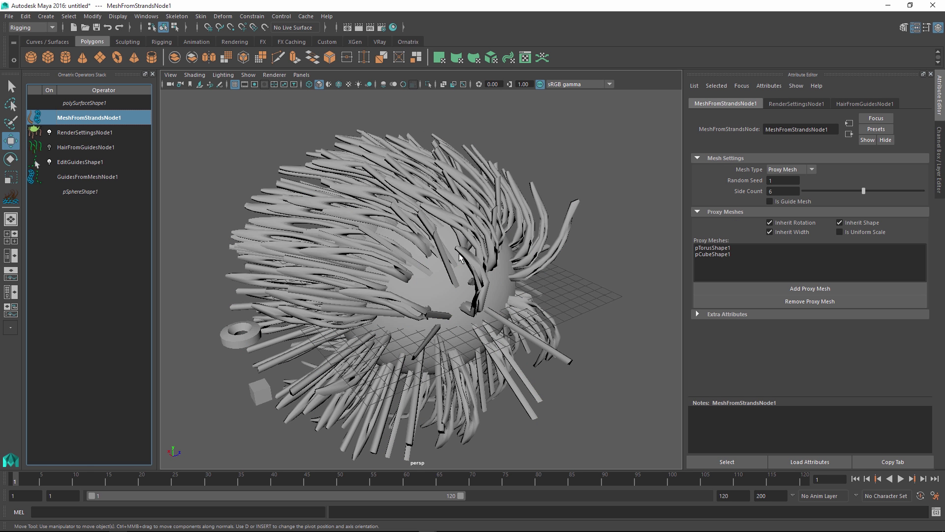
click(799, 234)
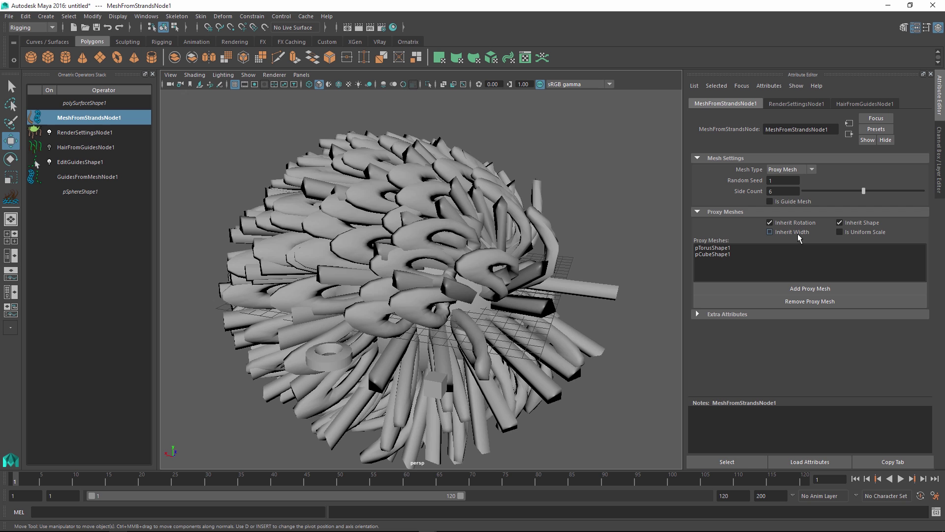
click(798, 233)
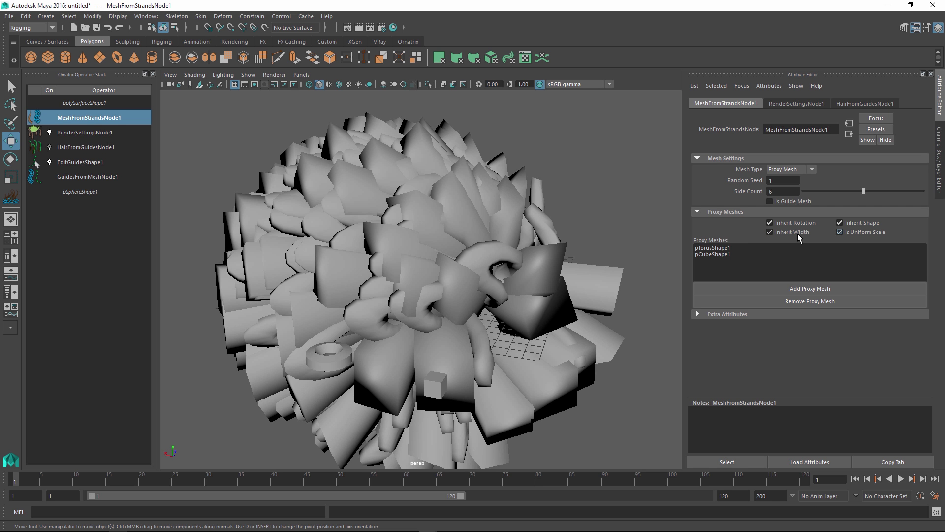
alt+drag(443, 276, 355, 270)
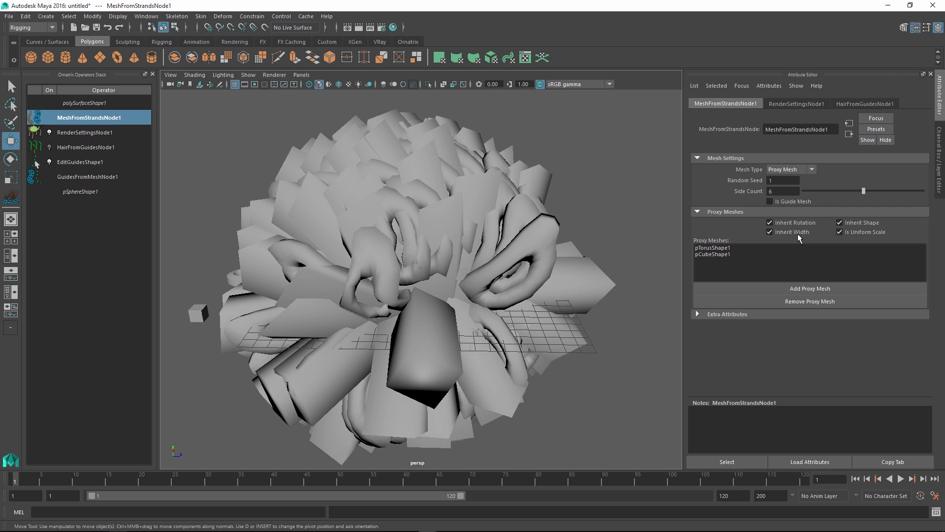
click(840, 232)
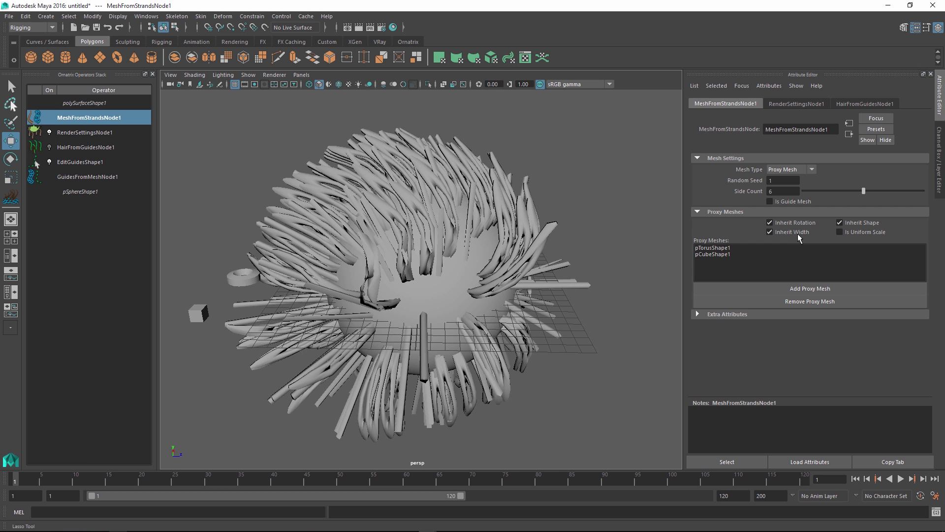
- Increase the strand radius to 0.463 in RenderSettingsNode1 and adjust the middle point of its radius ramp
click(85, 132)
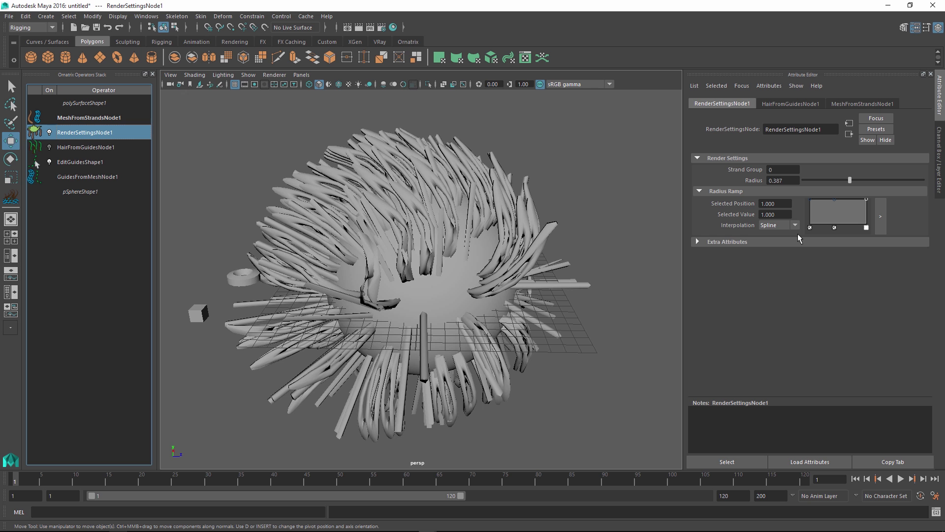
mouse_move(850, 180)
mouse_down()
mouse_move(913, 180)
mouse_move(858, 180)
mouse_move(865, 220)
mouse_move(865, 208)
mouse_move(831, 201)
mouse_up()
- Change the mesh type of MeshFromStrandsNode1 to Ribbon
click(89, 117)
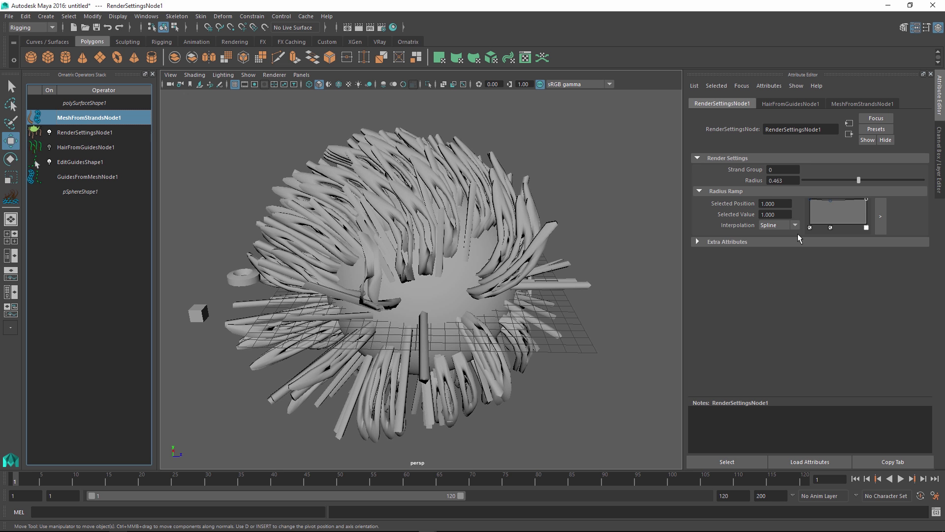
click(791, 169)
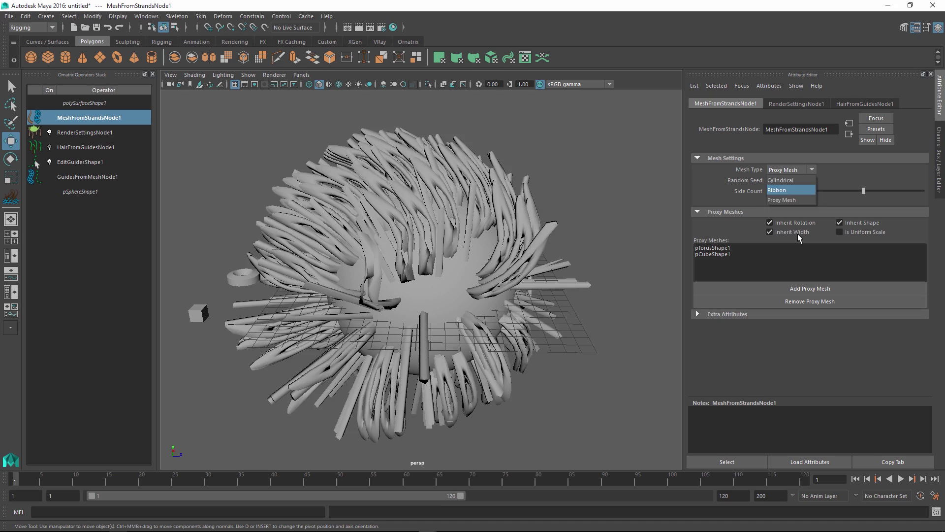
click(788, 190)
alt+drag(424, 275, 469, 280)
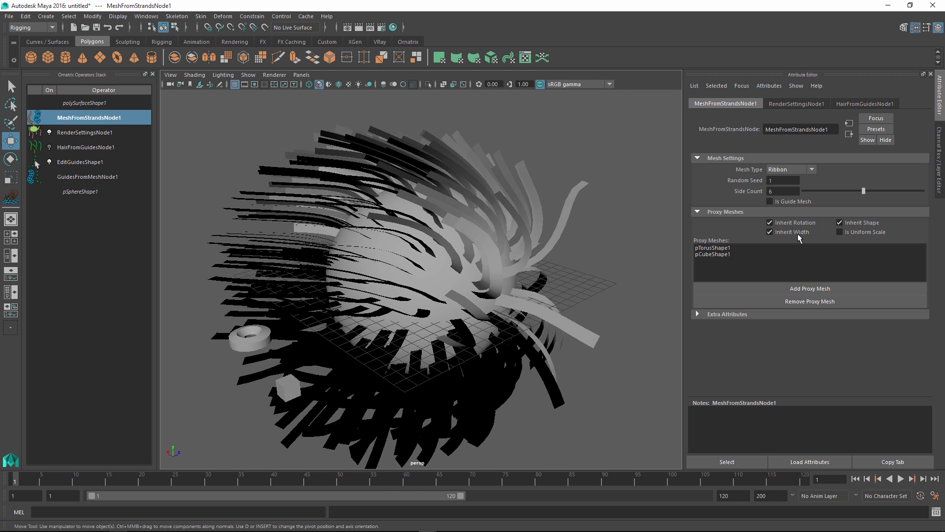
- Add a Rotate operator to the hair stack directly above RenderSettingsNode1
key(Down)
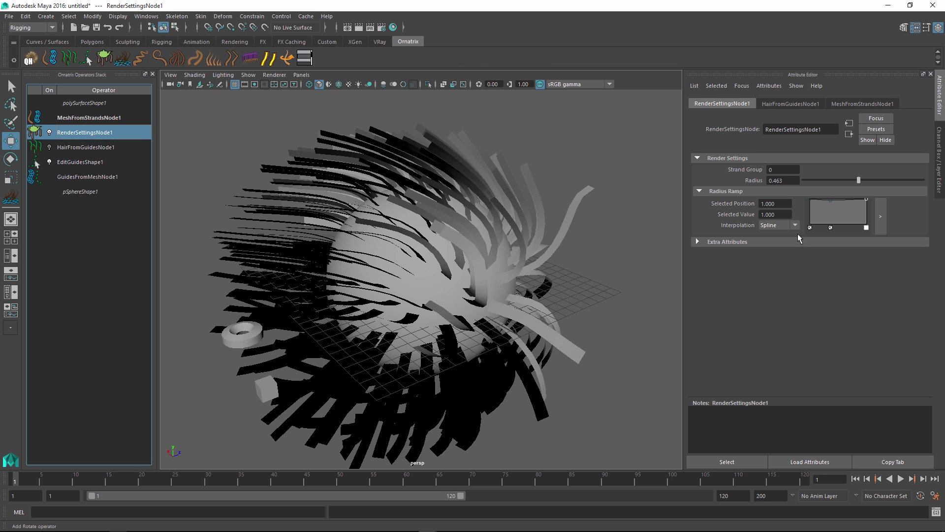
click(287, 58)
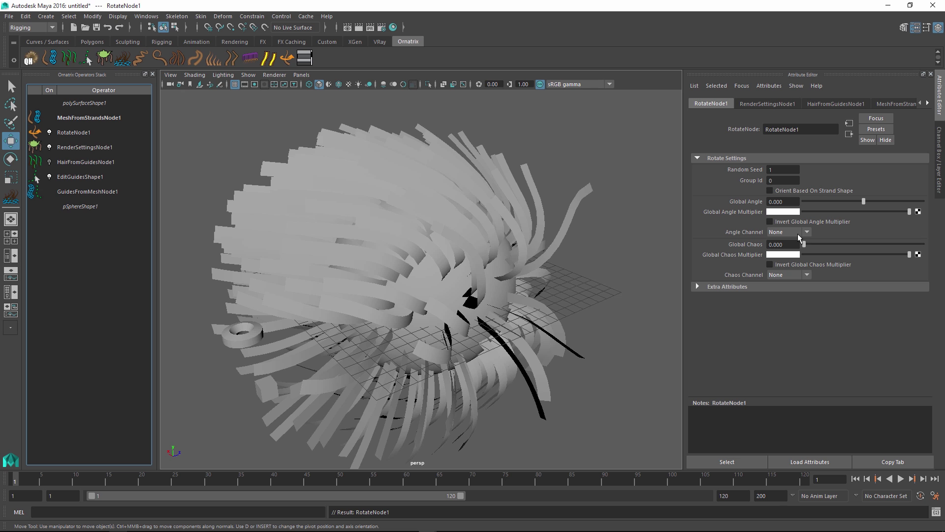
alt+drag(472, 285, 419, 266)
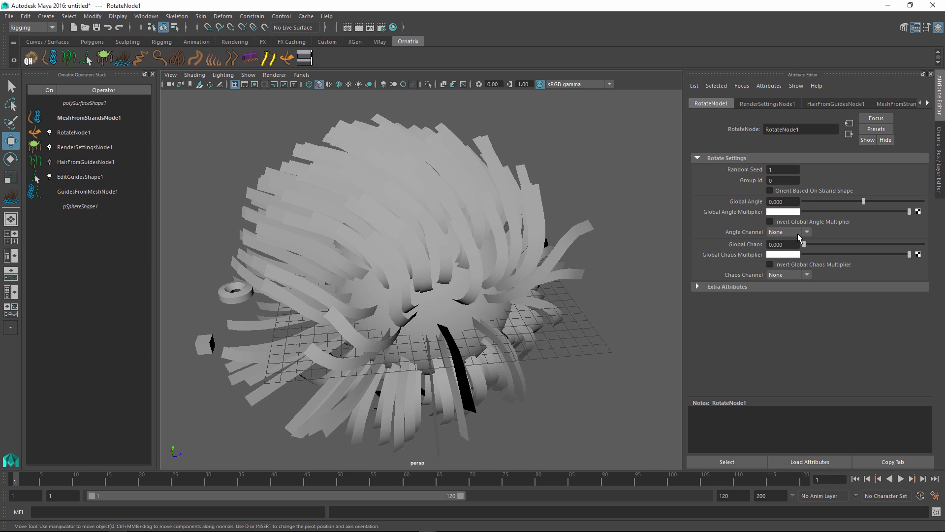
- Try a Global Angle of -1.126 and Global Chaos on the ribbons, and preview the texture choices for the Global Angle Multiplier
mouse_move(864, 201)
mouse_down()
mouse_move(834, 201)
mouse_move(895, 201)
mouse_move(842, 202)
mouse_up()
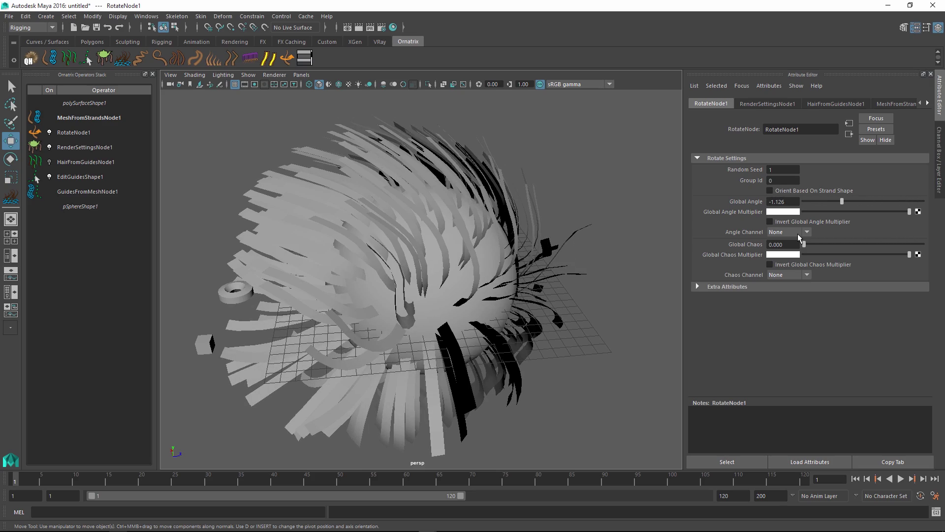
drag(804, 244, 804, 244)
click(918, 212)
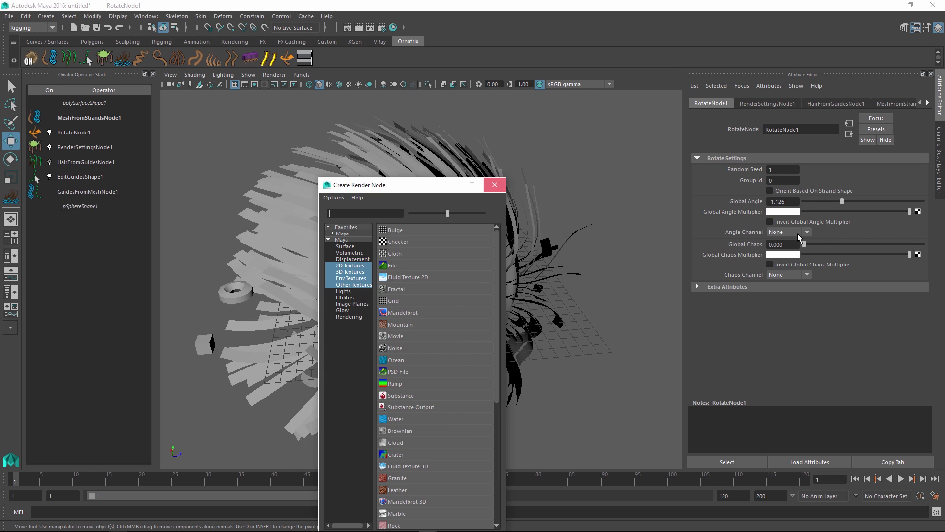
click(495, 185)
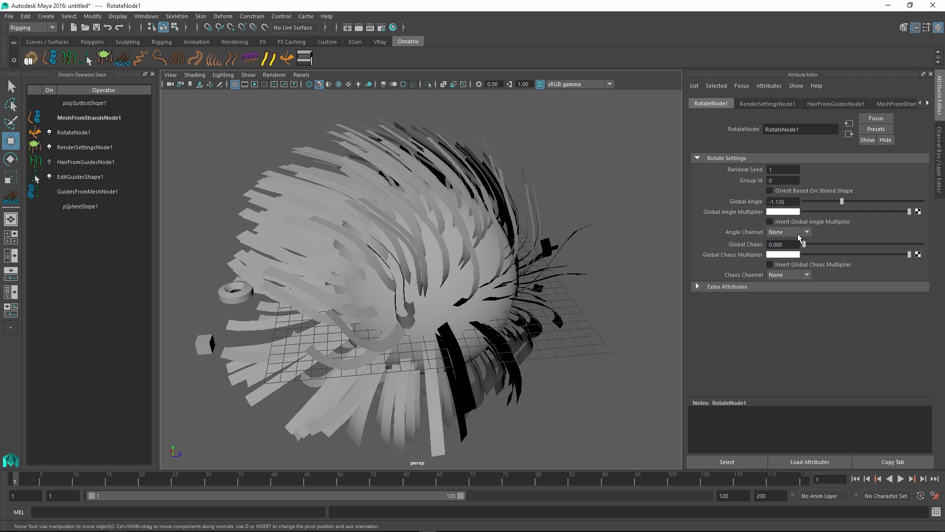
- Enable Orient Based On Strand Shape for the ribbon rotation and set Global Angle to 0
click(770, 190)
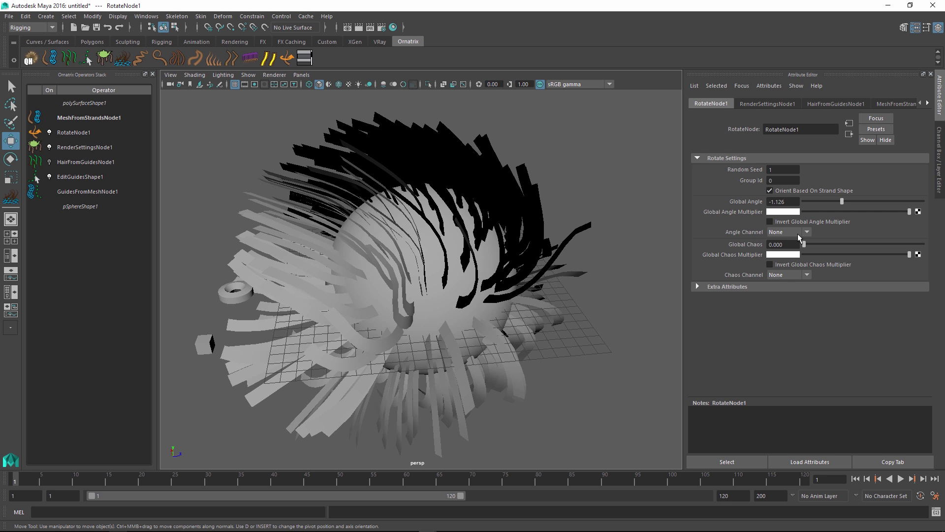
double_click(777, 202)
text(0)
key(Return)
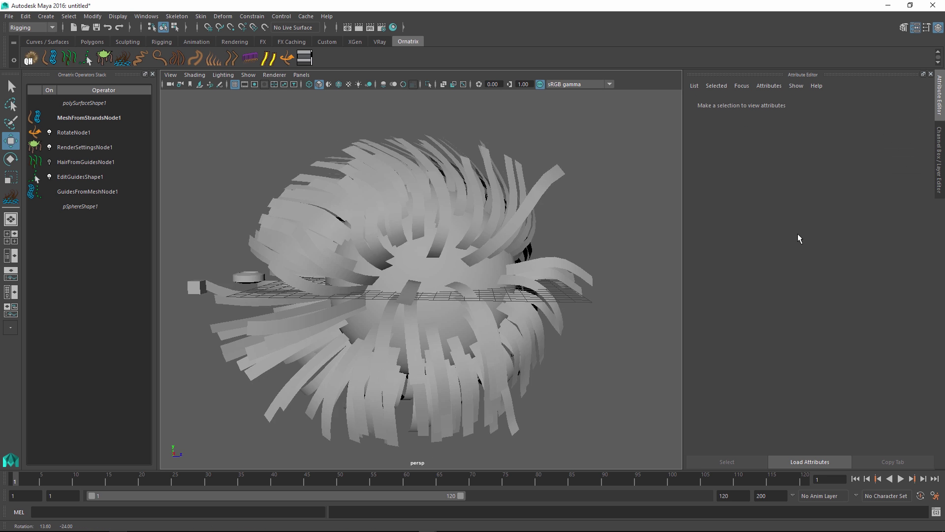
- Select the ribbon hair mesh and examine its wireframe from several sides
mouse_move(419, 275)
alt+mouse_down()
mouse_move(399, 236)
mouse_move(414, 270)
mouse_move(492, 303)
alt+mouse_up()
click(418, 237)
mouse_move(419, 236)
alt+mouse_down()
mouse_move(238, 243)
mouse_move(184, 224)
mouse_move(199, 221)
mouse_move(240, 247)
alt+mouse_up()
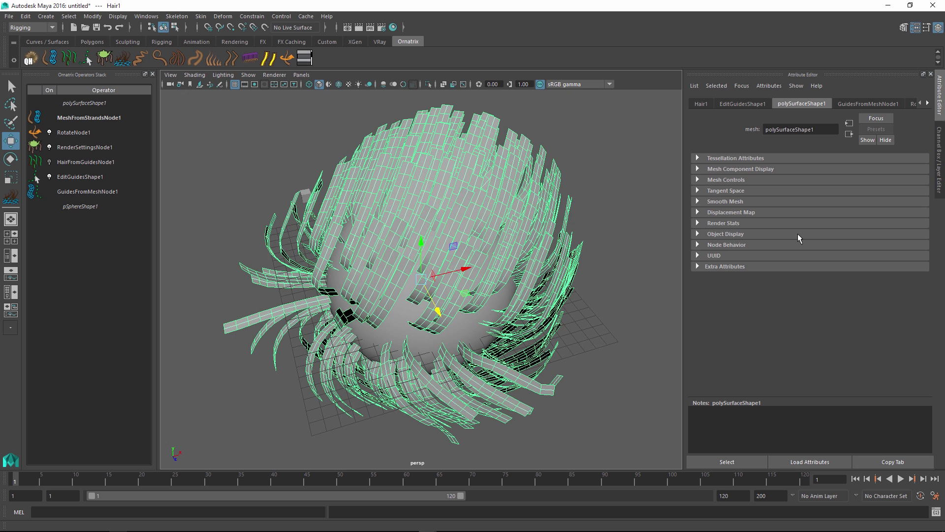
- Taper the ribbon strands by reshaping the radius ramp in RenderSettingsNode1, and select the hair mesh to inspect its wireframe
click(85, 147)
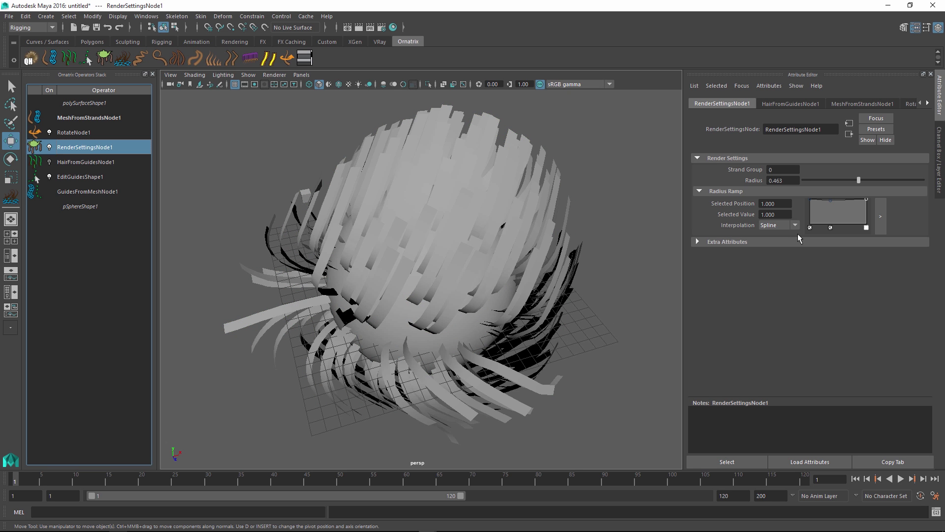
mouse_move(419, 270)
alt+mouse_down()
mouse_move(468, 261)
mouse_move(476, 277)
alt+mouse_up()
mouse_move(810, 200)
mouse_down()
mouse_move(811, 219)
mouse_move(817, 204)
mouse_move(866, 200)
mouse_move(866, 224)
mouse_move(855, 204)
mouse_move(816, 221)
mouse_move(822, 204)
mouse_up()
click(816, 218)
click(492, 236)
mouse_move(443, 275)
alt+mouse_down()
mouse_move(549, 256)
mouse_move(428, 285)
alt+mouse_up()
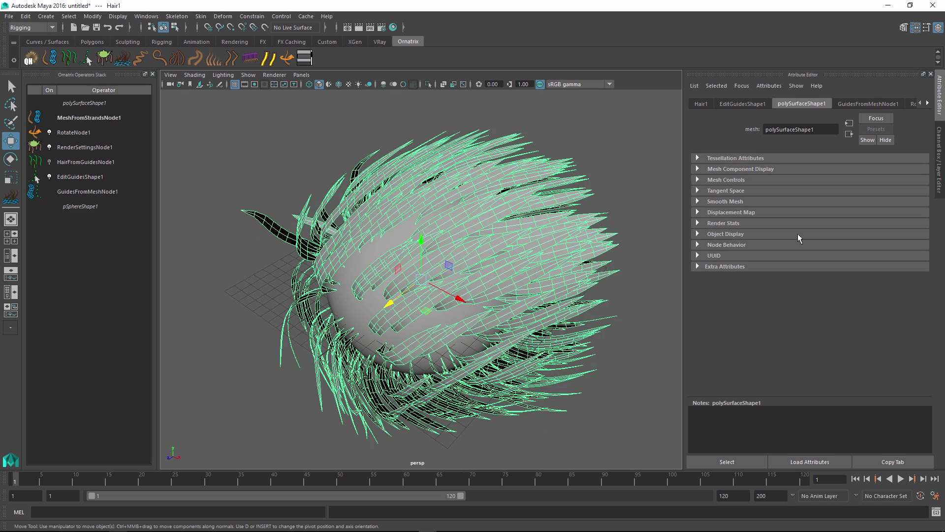
- Add a Guides From Guide Mesh operator on top of MeshFromStrandsNode1 to derive guides from the ribbon mesh
alt+drag(428, 285, 492, 285)
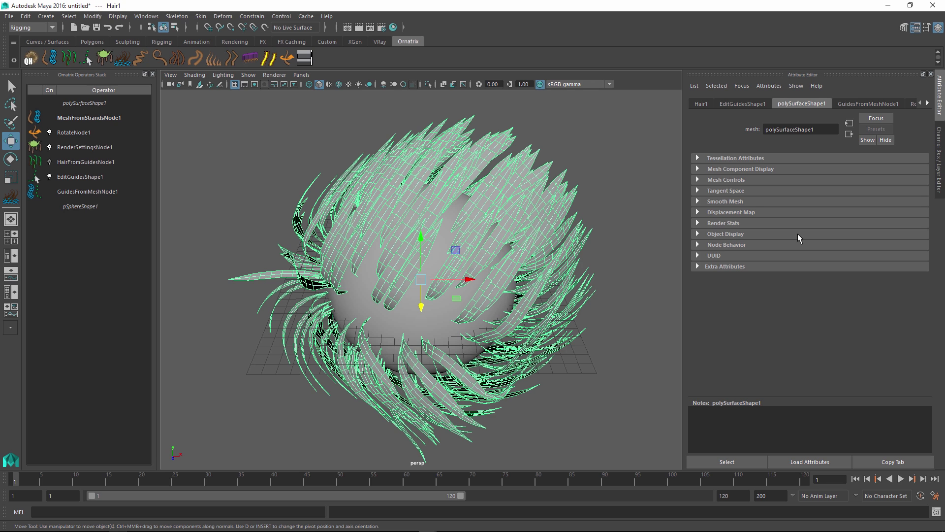
click(90, 117)
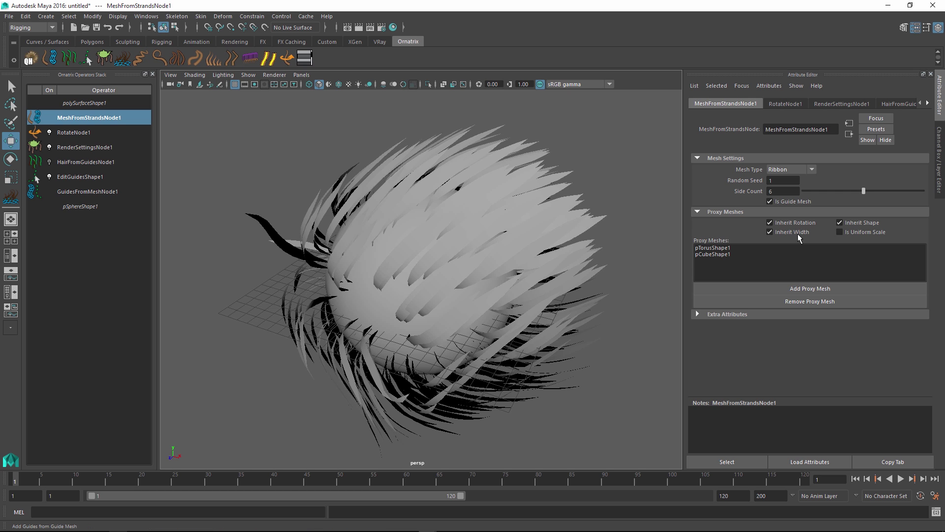
click(268, 59)
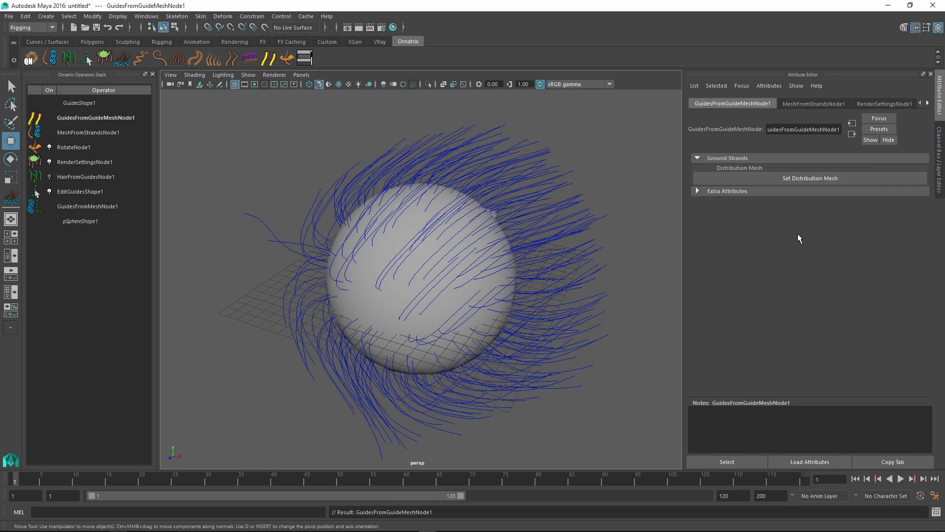
- Check the mesh-derived guides against the MeshFromStrandsNode1 settings and add a Hair From Guides operator above GuidesFromGuideMeshNode1
click(275, 241)
alt+drag(211, 244, 326, 217)
click(88, 132)
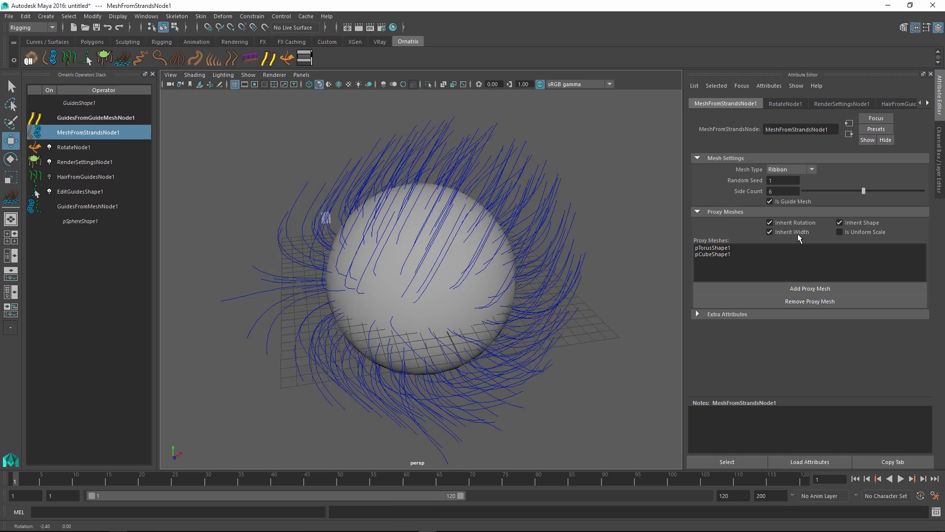
alt+drag(414, 276, 447, 280)
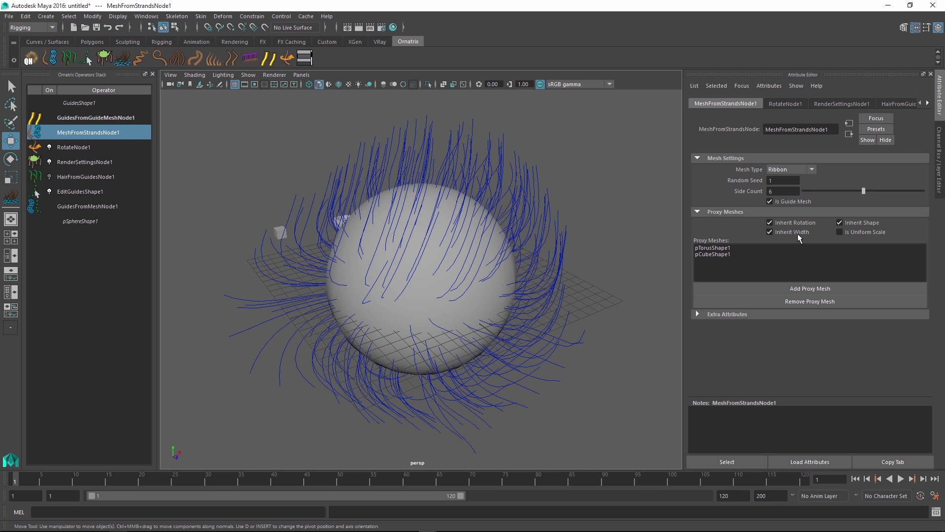
key(Up)
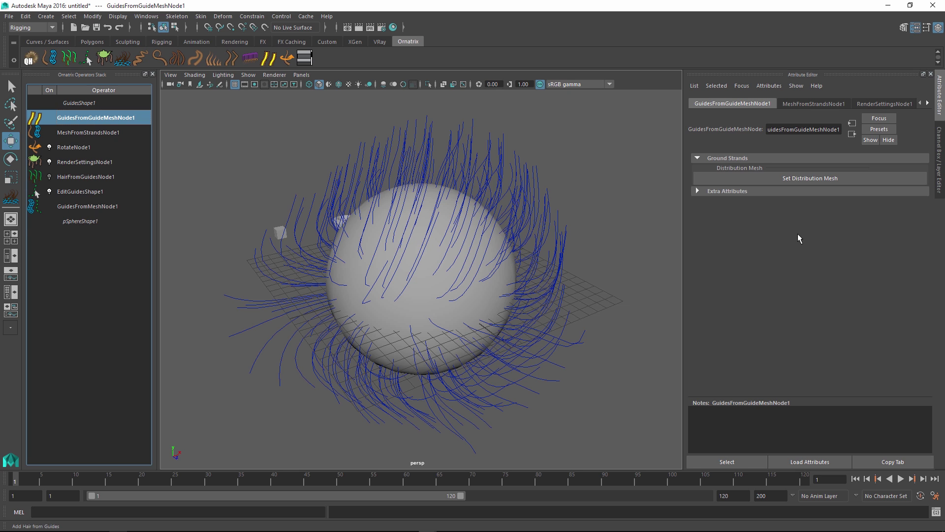
click(69, 58)
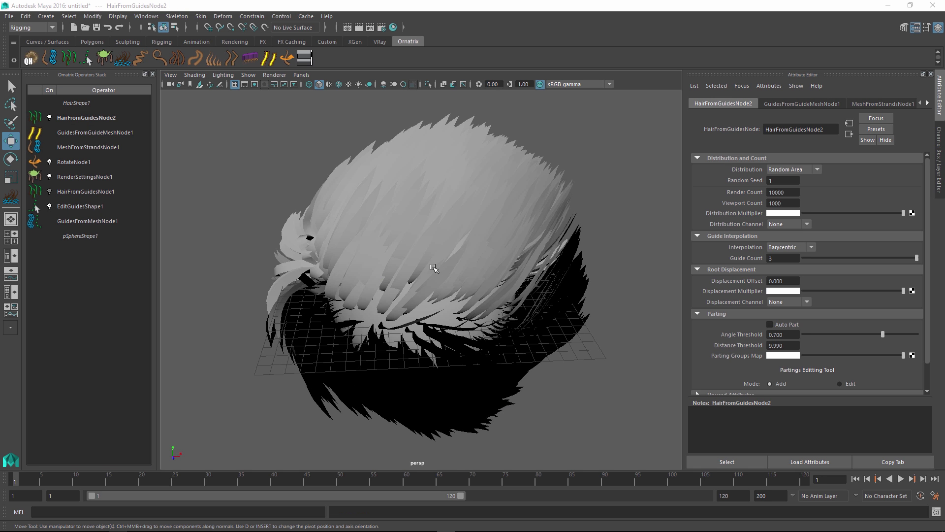
- Graph the connections of HairFromGuidesNode2 in the Hypergraph and examine how MeshFromStrandsNode1 feeds GuidesFromGuideMeshNode1
click(99, 118)
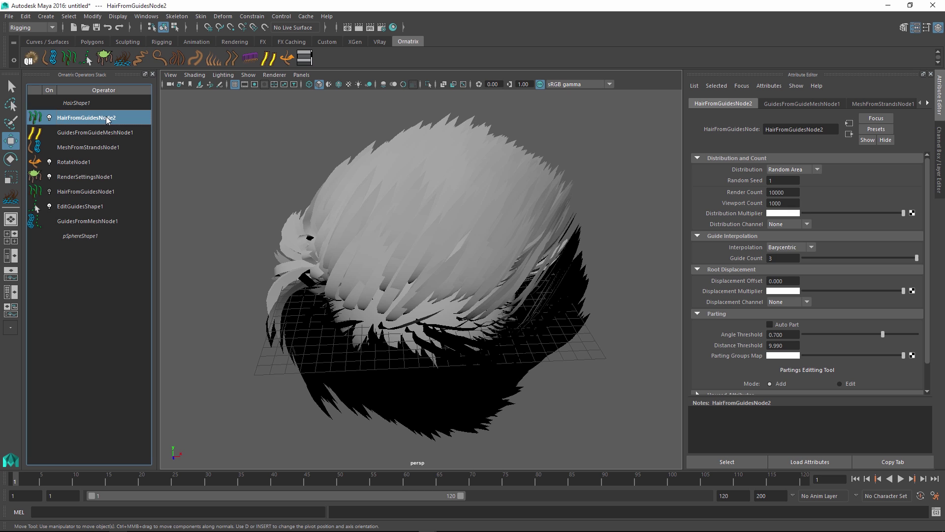
click(146, 16)
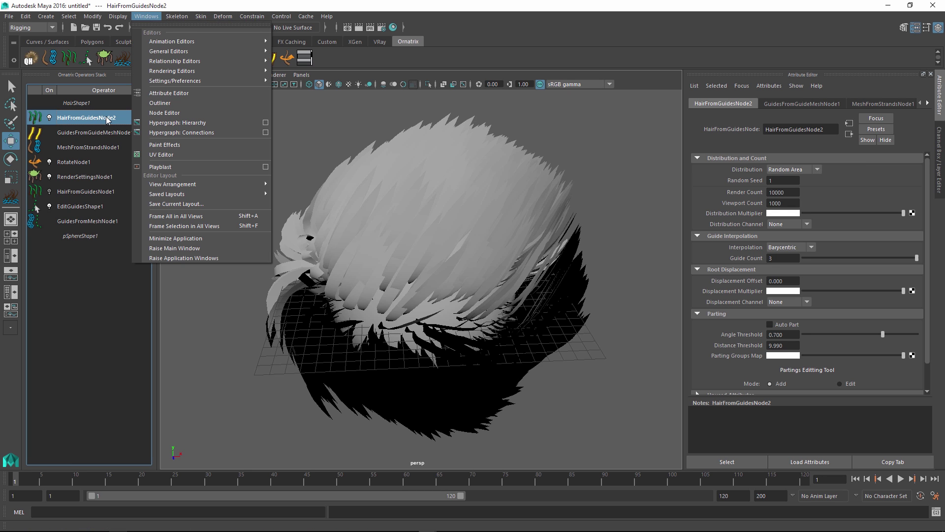
key(Up)
key(Return)
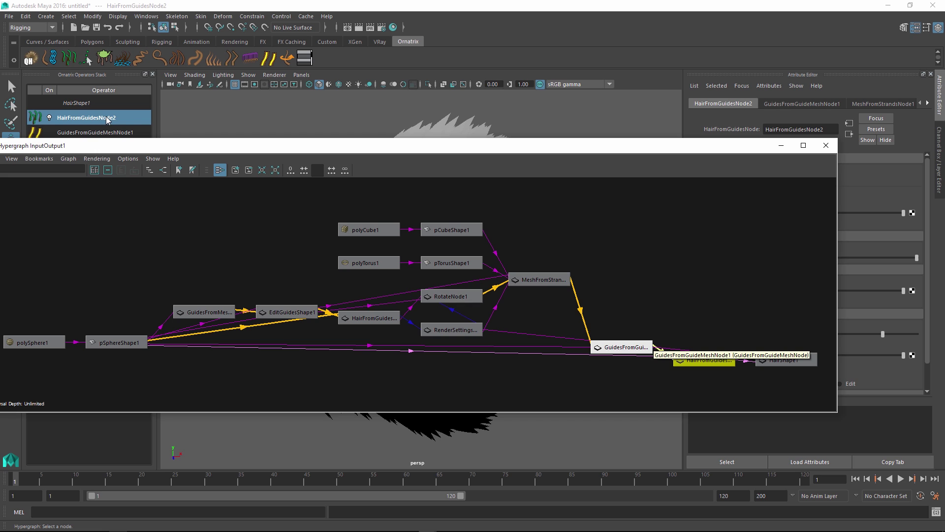
click(623, 347)
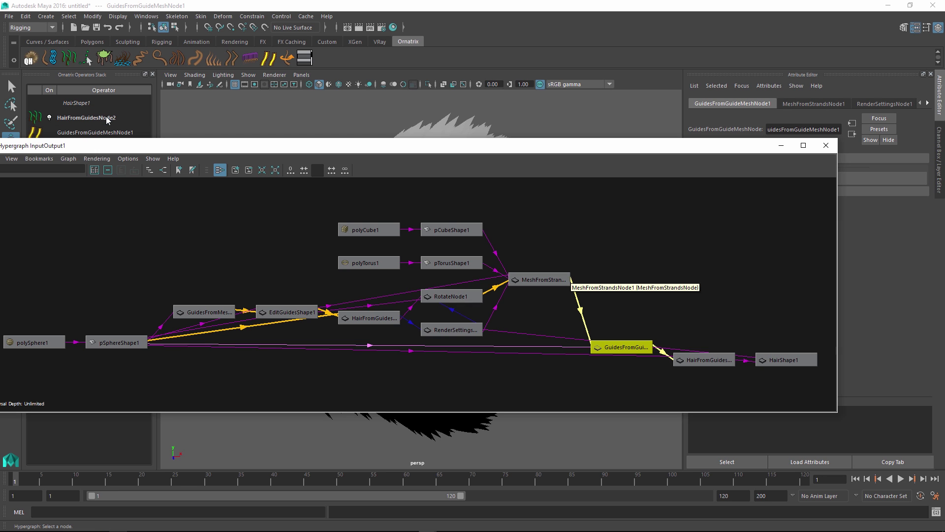
alt+middle_drag(582, 314, 506, 313)
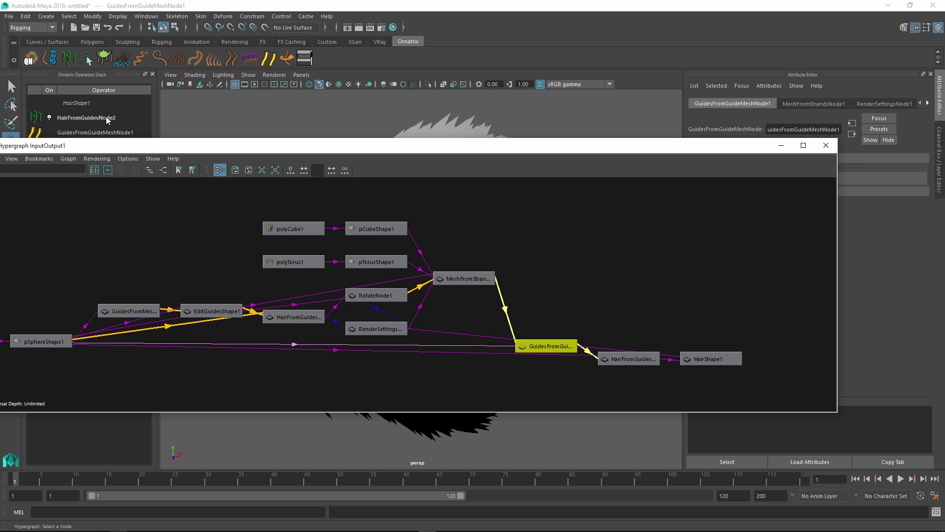
alt+right_drag(506, 313, 534, 310)
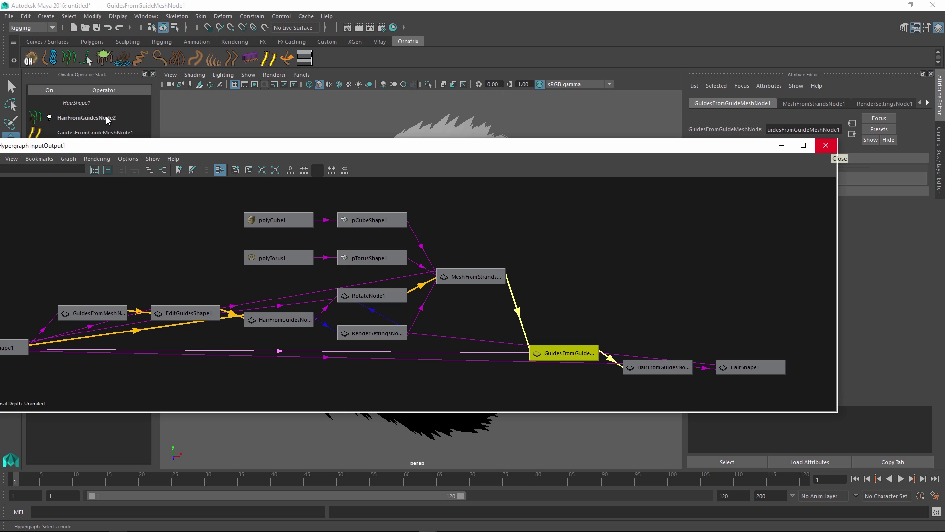
click(825, 145)
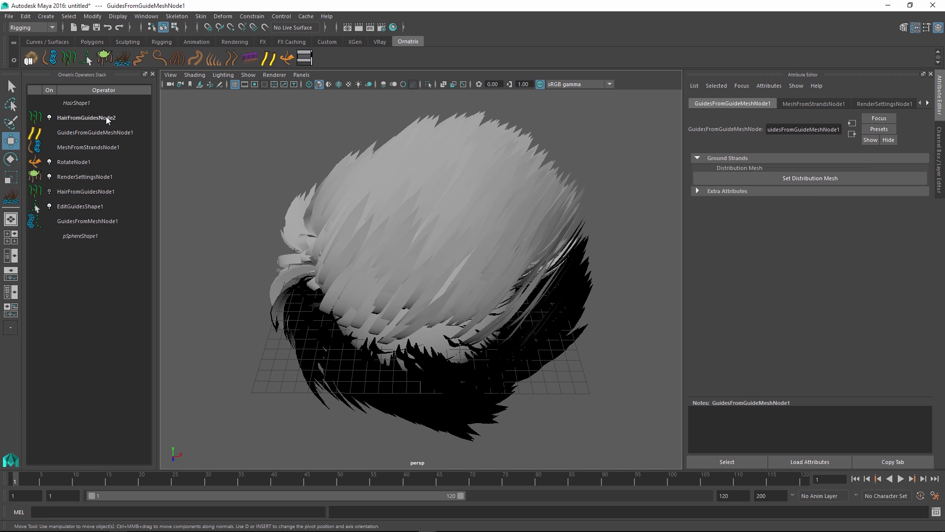
- Review the settings of MeshFromStrandsNode1, RotateNode1 and GuidesFromGuideMeshNode1 in the operator stack
click(102, 147)
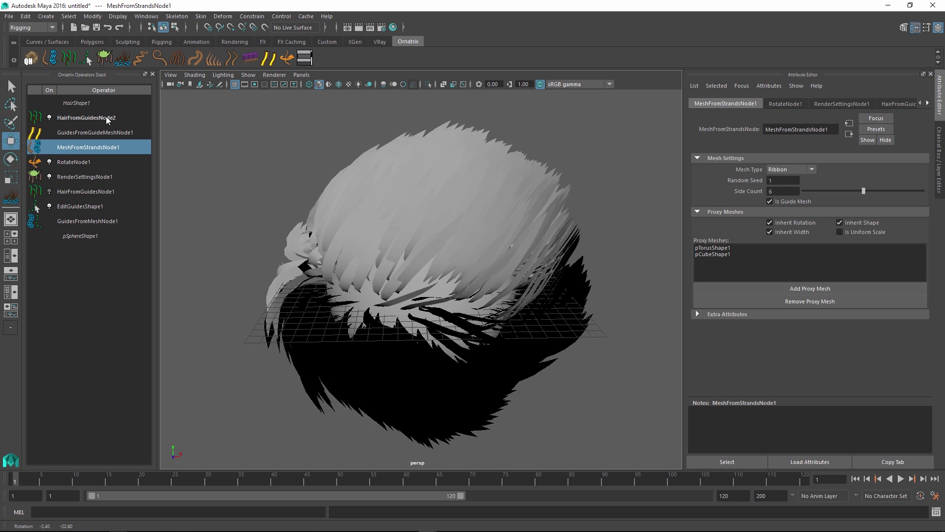
key(Down)
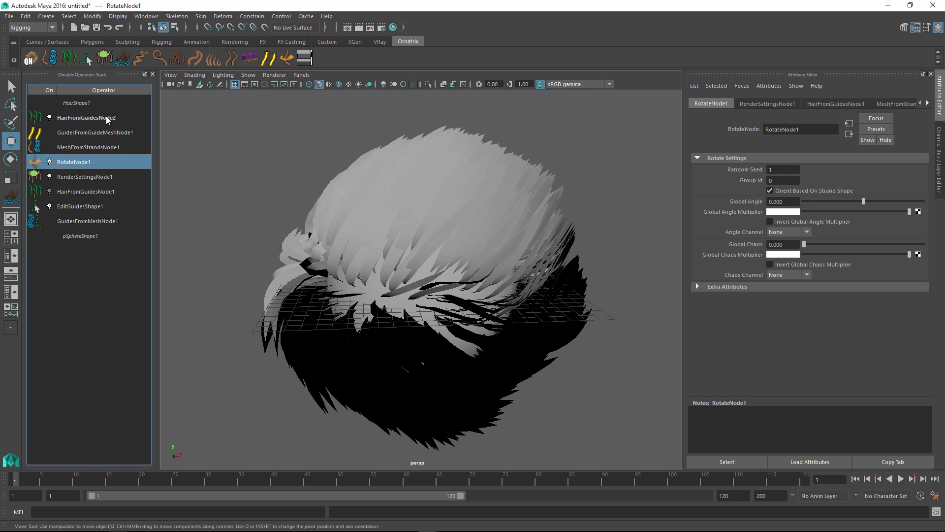
key(Up)
key(Up)
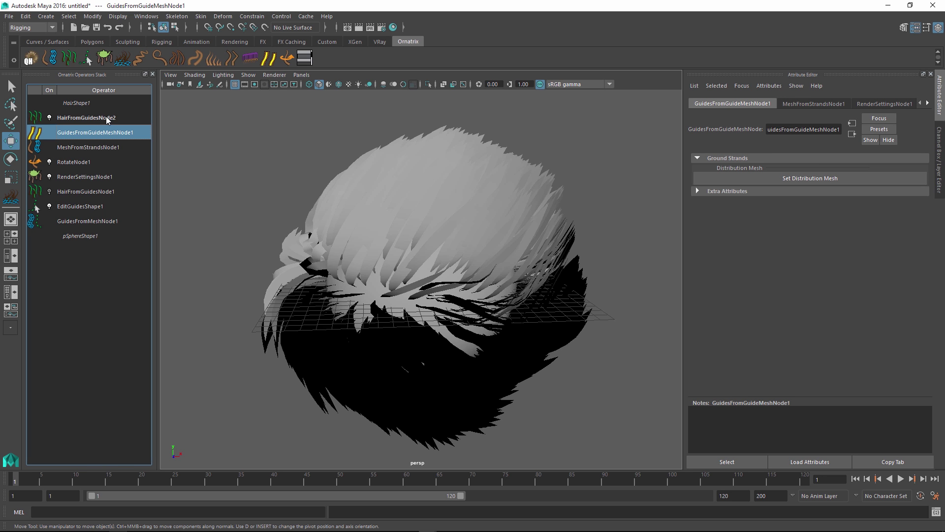